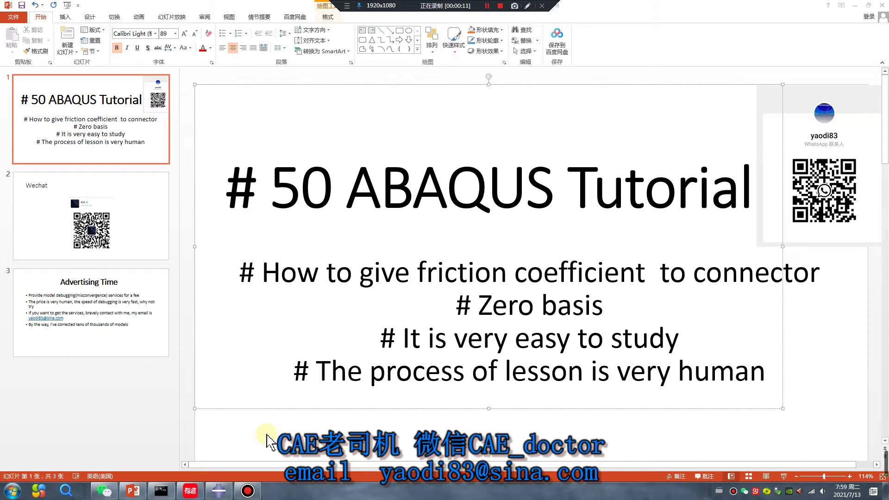
# Bring up the Abaqus window and pen-sketch two ring plates with holes and arms.
pyautogui.click(218, 491)
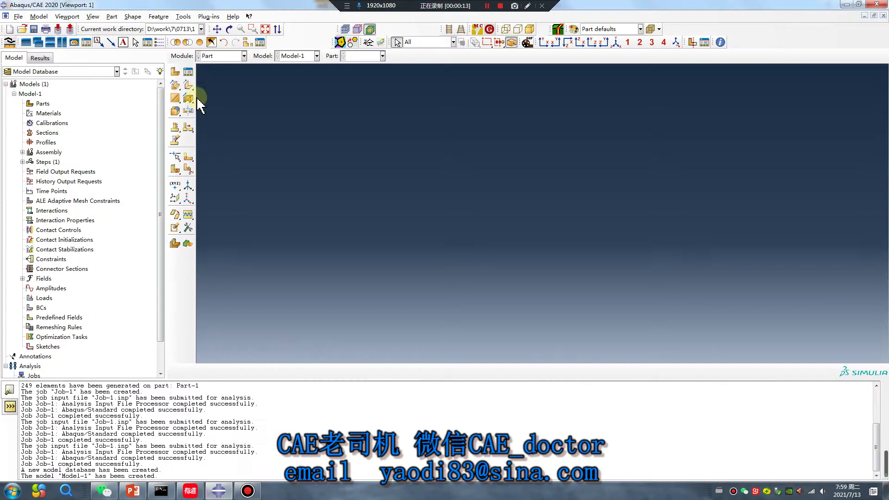
pyautogui.click(527, 6)
pyautogui.moveTo(401, 180)
pyautogui.mouseDown()
pyautogui.moveTo(363, 183)
pyautogui.moveTo(336, 253)
pyautogui.moveTo(376, 266)
pyautogui.moveTo(419, 219)
pyautogui.moveTo(394, 181)
pyautogui.mouseUp()
pyautogui.moveTo(377, 206)
pyautogui.mouseDown()
pyautogui.moveTo(385, 230)
pyautogui.moveTo(371, 206)
pyautogui.moveTo(542, 203)
pyautogui.moveTo(558, 213)
pyautogui.moveTo(480, 229)
pyautogui.moveTo(409, 229)
pyautogui.mouseUp()
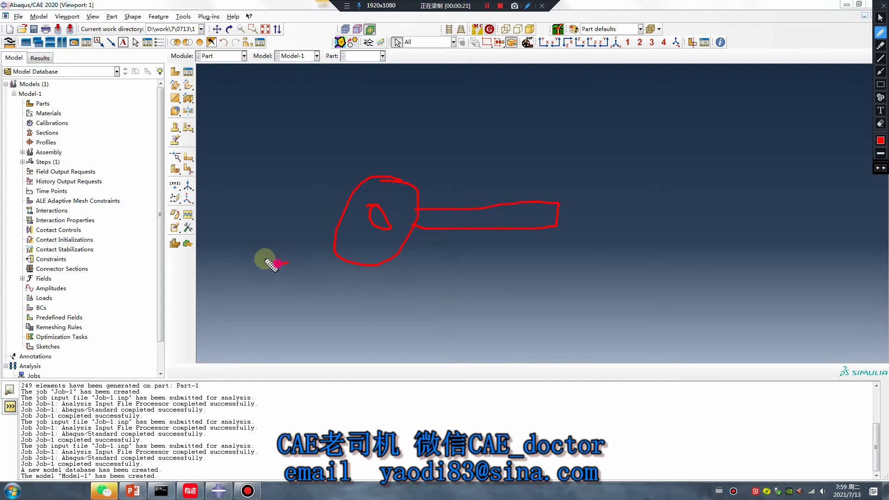
pyautogui.moveTo(265, 260)
pyautogui.mouseDown()
pyautogui.moveTo(282, 161)
pyautogui.moveTo(285, 247)
pyautogui.moveTo(276, 250)
pyautogui.moveTo(254, 213)
pyautogui.mouseUp()
pyautogui.moveTo(261, 166)
pyautogui.mouseDown()
pyautogui.moveTo(278, 66)
pyautogui.moveTo(296, 64)
pyautogui.moveTo(308, 76)
pyautogui.moveTo(279, 168)
pyautogui.mouseUp()
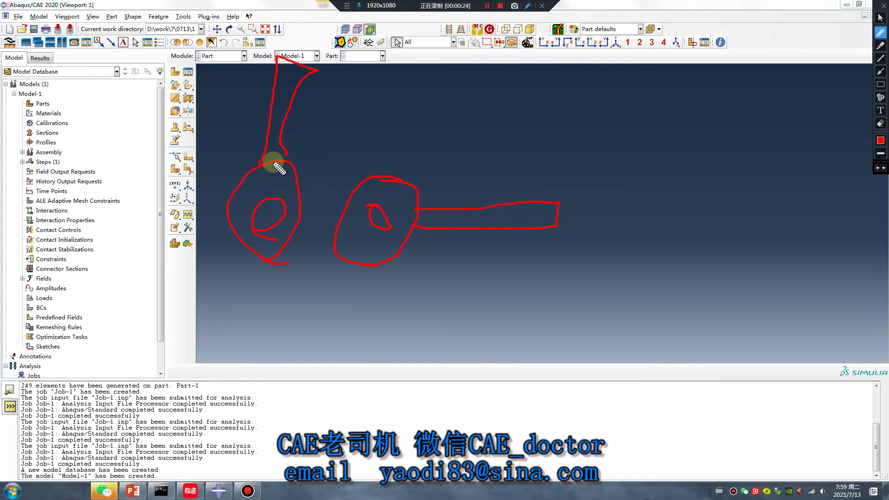
# Mark both hole centres, retrace the right ring and arm, then clear the annotations.
pyautogui.click(269, 214)
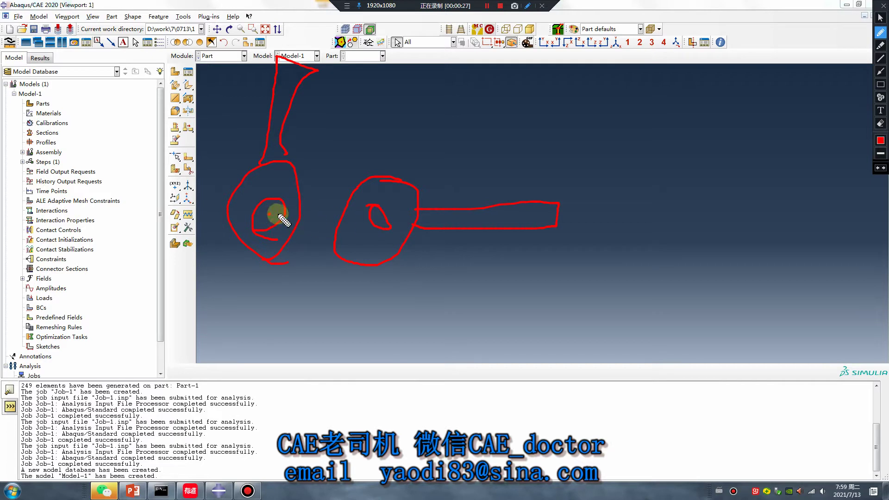
pyautogui.click(377, 218)
pyautogui.moveTo(388, 220)
pyautogui.mouseDown()
pyautogui.moveTo(391, 229)
pyautogui.moveTo(342, 215)
pyautogui.moveTo(391, 256)
pyautogui.mouseUp()
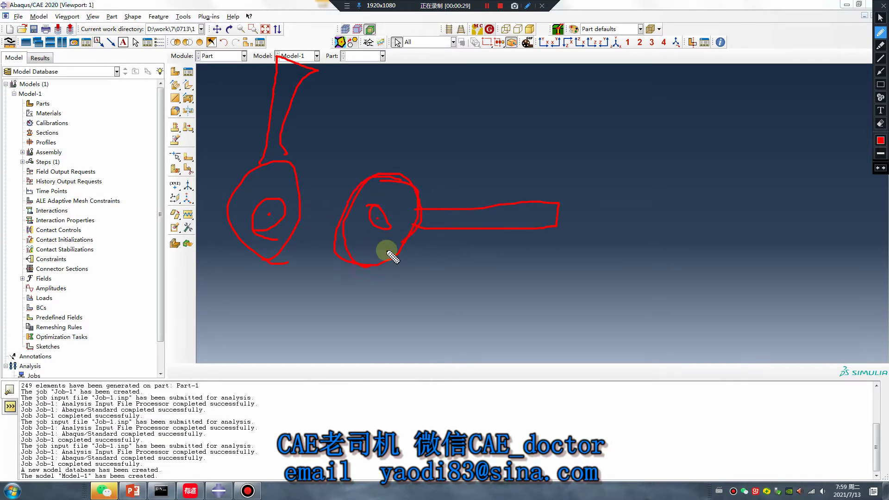
pyautogui.moveTo(368, 176)
pyautogui.mouseDown()
pyautogui.moveTo(378, 84)
pyautogui.moveTo(385, 74)
pyautogui.moveTo(436, 77)
pyautogui.moveTo(402, 172)
pyautogui.mouseUp()
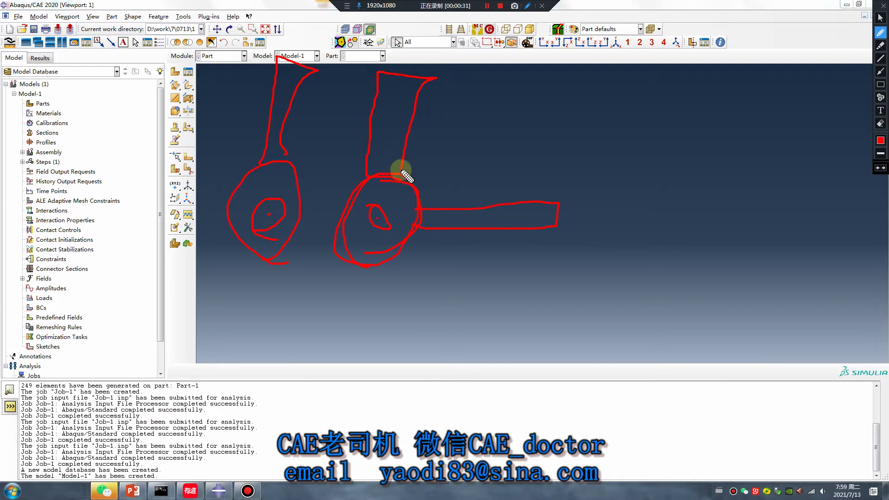
pyautogui.moveTo(397, 79)
pyautogui.mouseDown()
pyautogui.moveTo(389, 74)
pyautogui.moveTo(423, 83)
pyautogui.mouseUp()
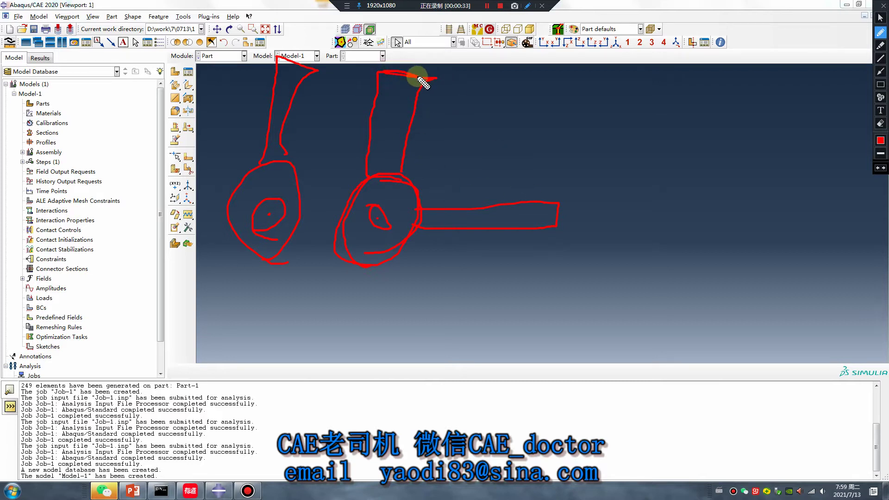
pyautogui.moveTo(370, 66); pyautogui.dragTo(428, 77)
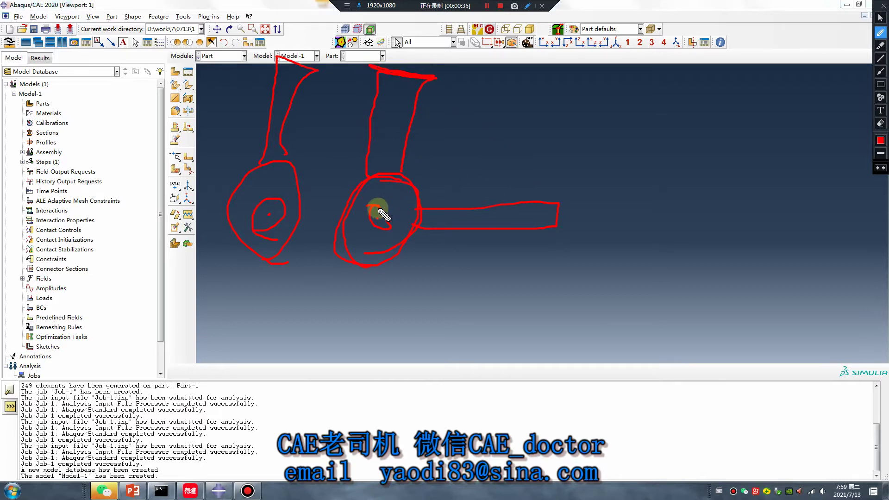
pyautogui.moveTo(383, 214)
pyautogui.mouseDown()
pyautogui.moveTo(373, 222)
pyautogui.moveTo(369, 208)
pyautogui.mouseUp()
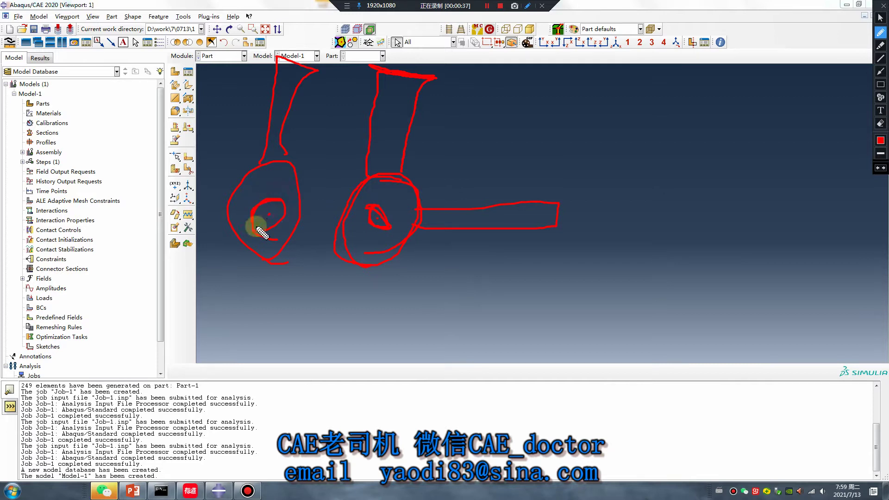
pyautogui.moveTo(258, 227)
pyautogui.mouseDown()
pyautogui.moveTo(269, 213)
pyautogui.moveTo(379, 223)
pyautogui.mouseUp()
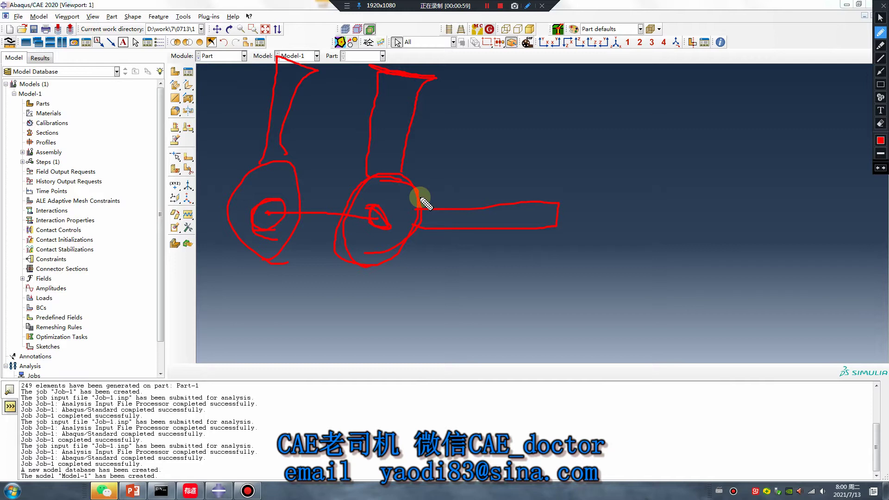
pyautogui.press('Escape')
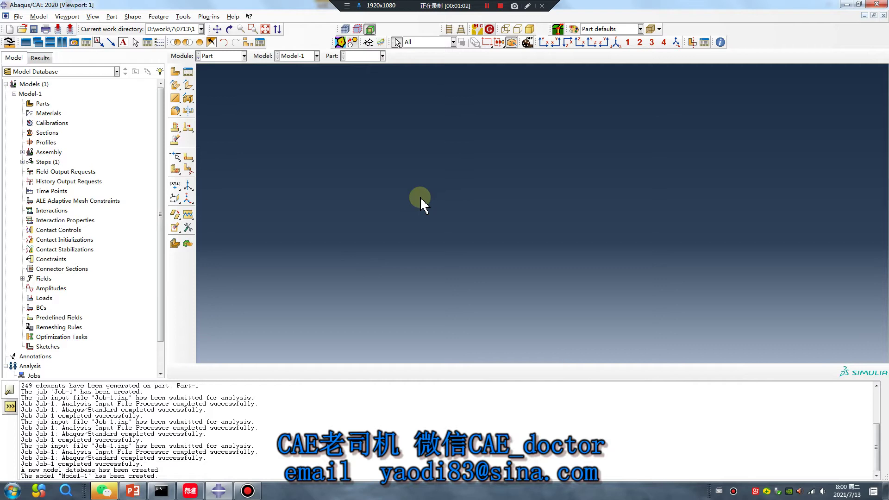
# Open the Set Work Directory dialog and close it unchanged.
pyautogui.click(19, 16)
pyautogui.click(85, 69)
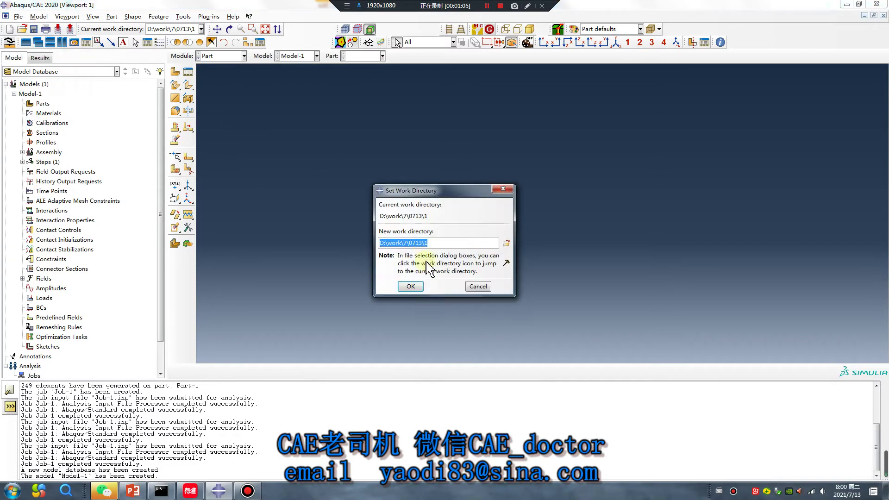
pyautogui.click(438, 242)
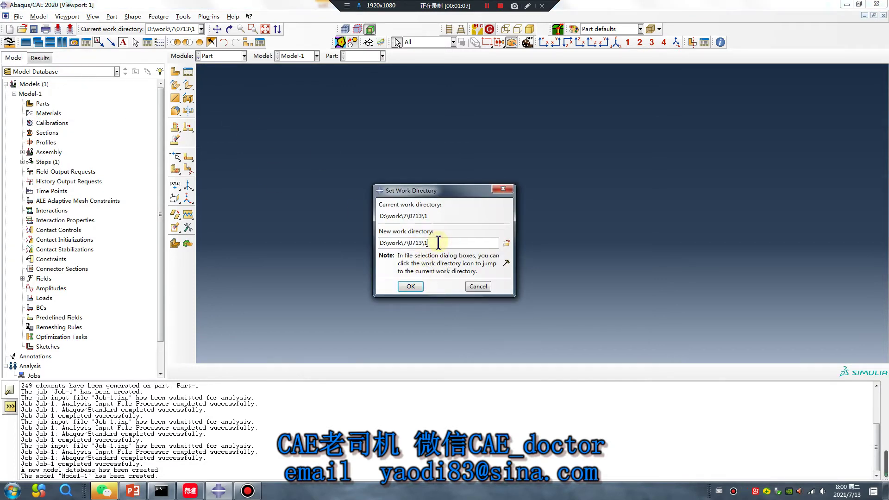
pyautogui.click(413, 286)
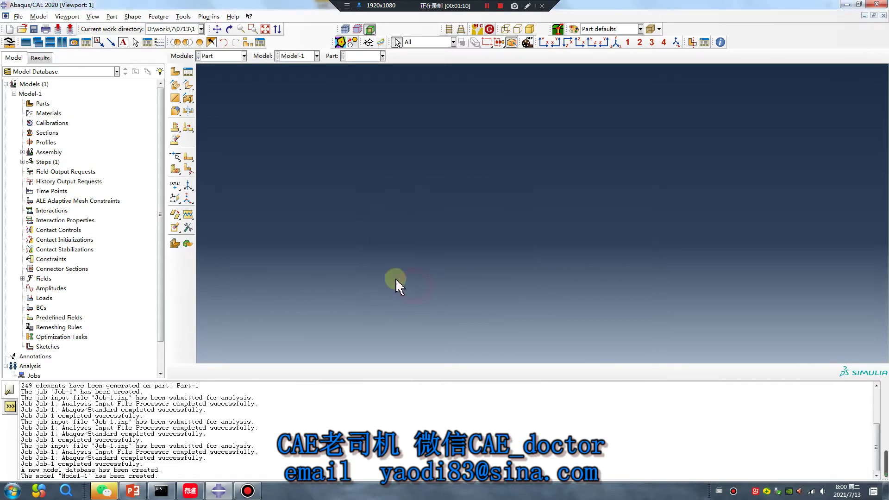
# Create a new folder '2' inside 0713 and make it the work directory.
pyautogui.click(18, 17)
pyautogui.click(55, 66)
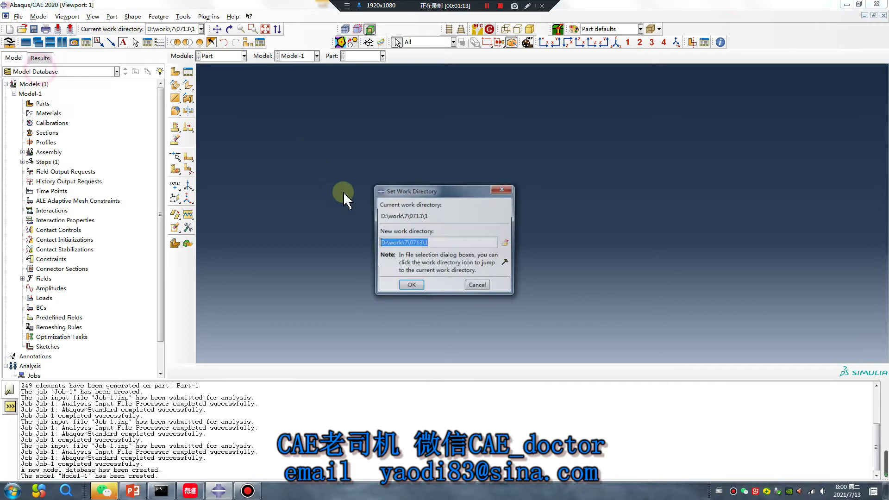
pyautogui.click(504, 243)
pyautogui.rightClick(350, 254)
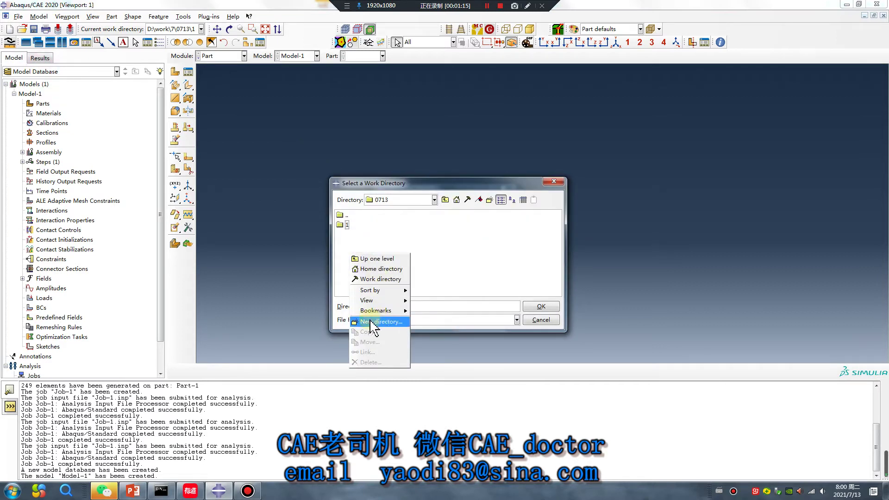
pyautogui.click(373, 321)
pyautogui.write('2')
pyautogui.press('Return')
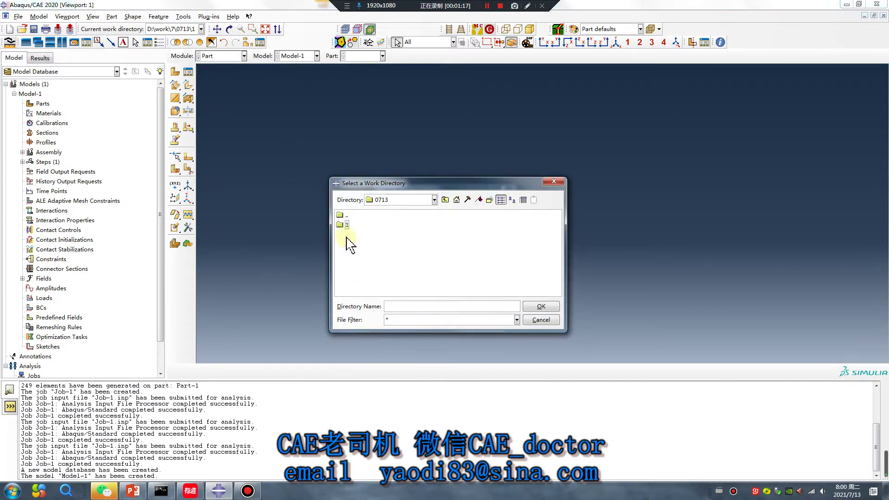
pyautogui.click(340, 234)
pyautogui.click(537, 307)
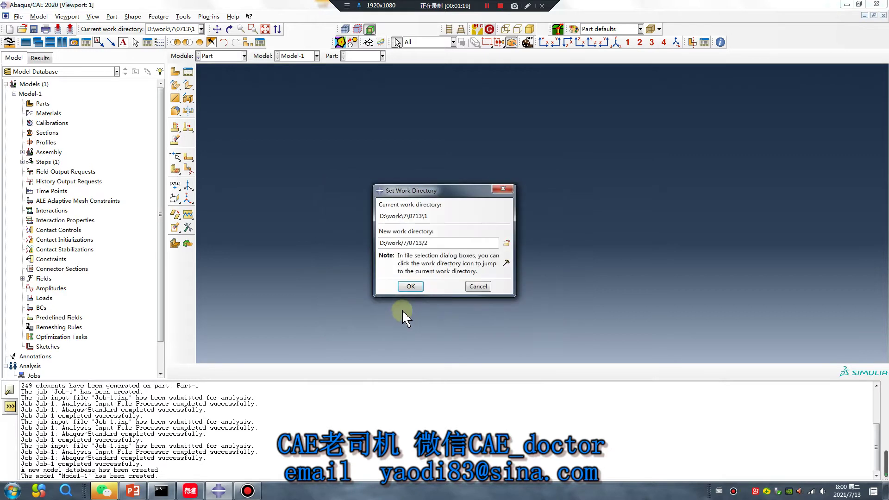
# Start a 3D deformable extruded solid part with concentric circles of radius 5 and 2.5 at the origin.
pyautogui.click(408, 285)
pyautogui.click(175, 72)
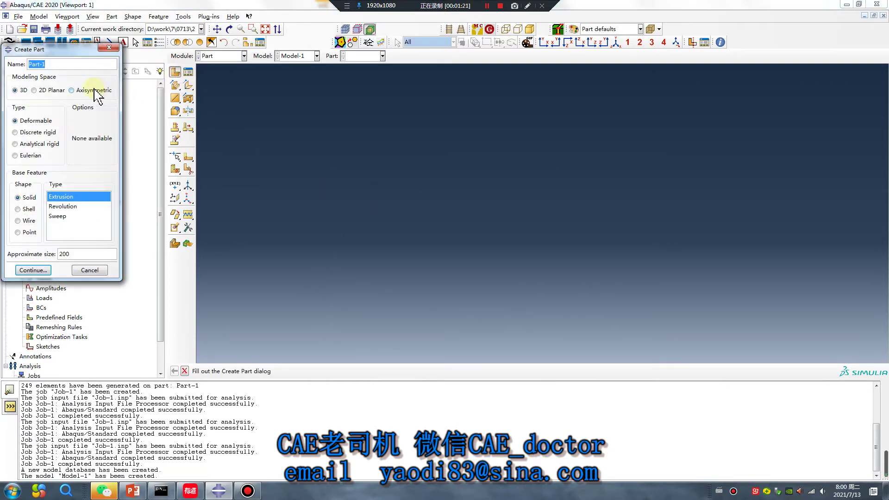
pyautogui.click(48, 269)
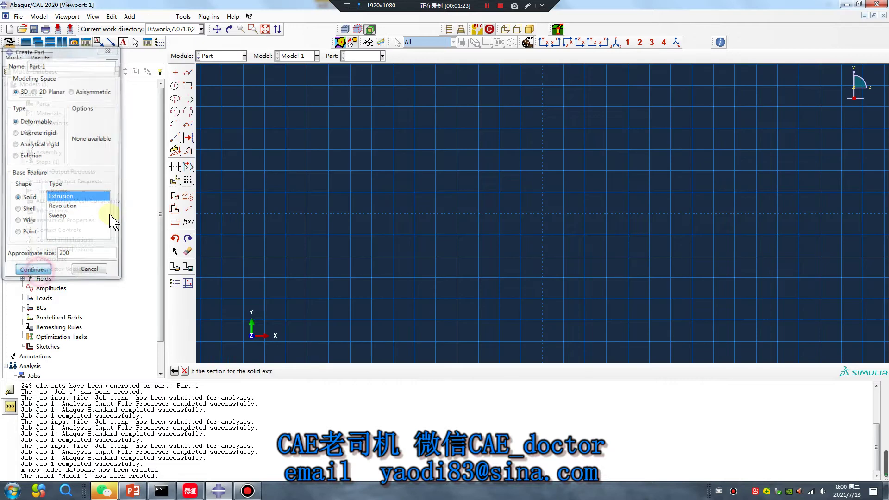
pyautogui.click(175, 86)
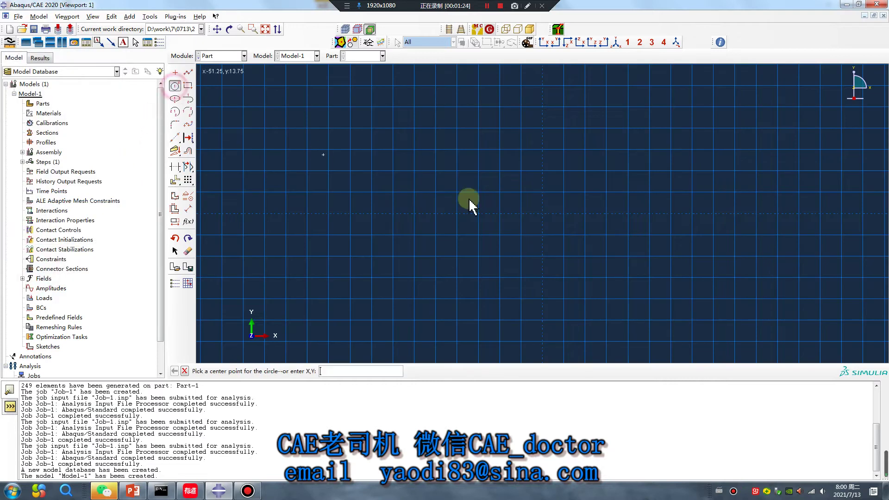
pyautogui.click(542, 213)
pyautogui.click(564, 213)
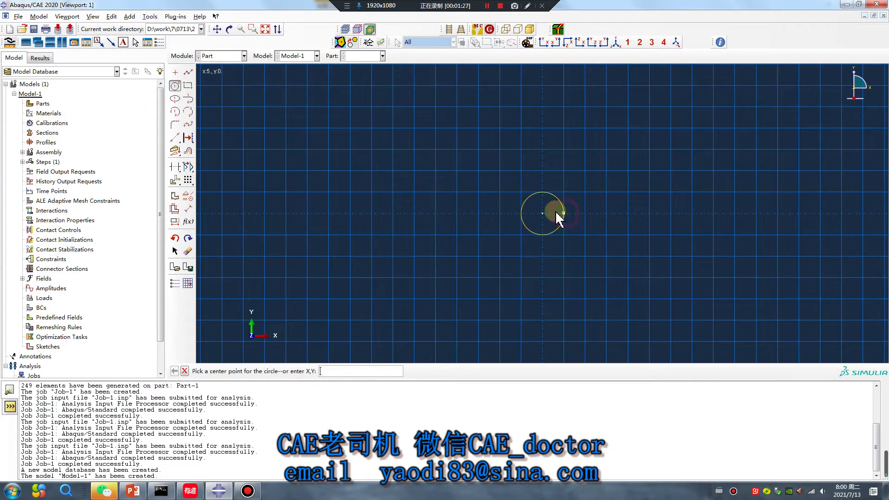
pyautogui.click(544, 213)
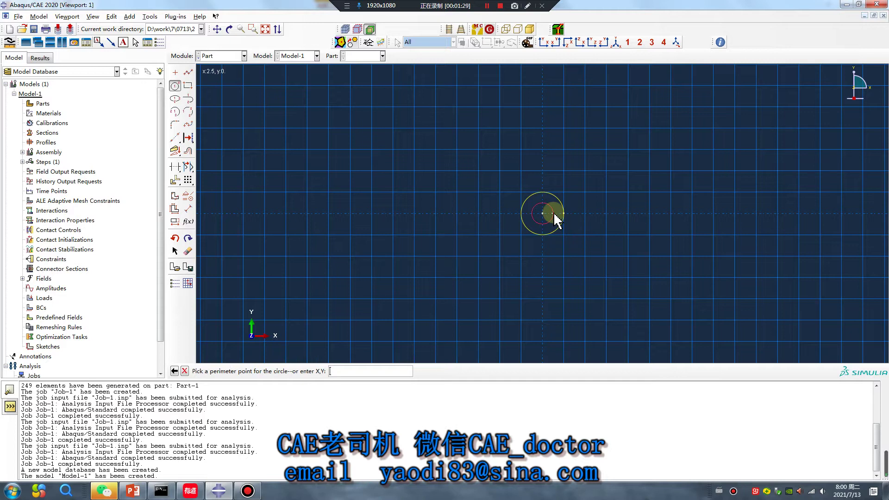
pyautogui.click(554, 213)
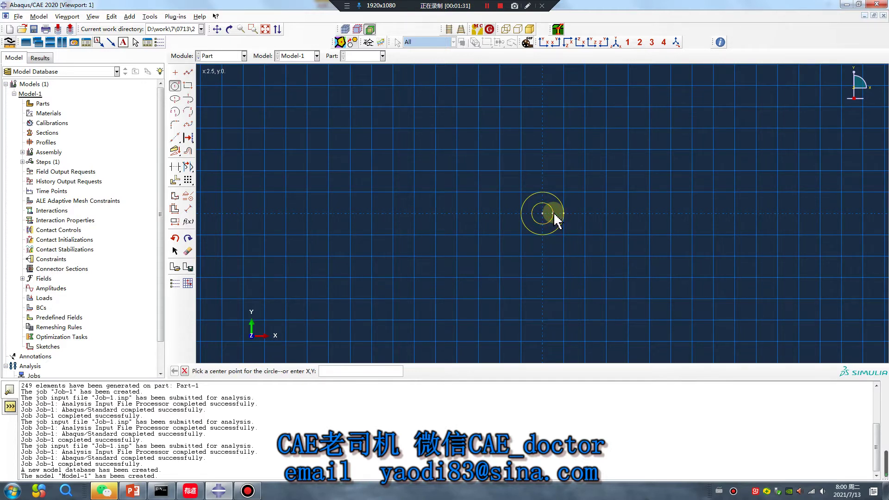
# Draw the arm rectangle extending upward from the ring.
pyautogui.scroll(5, 554, 212)
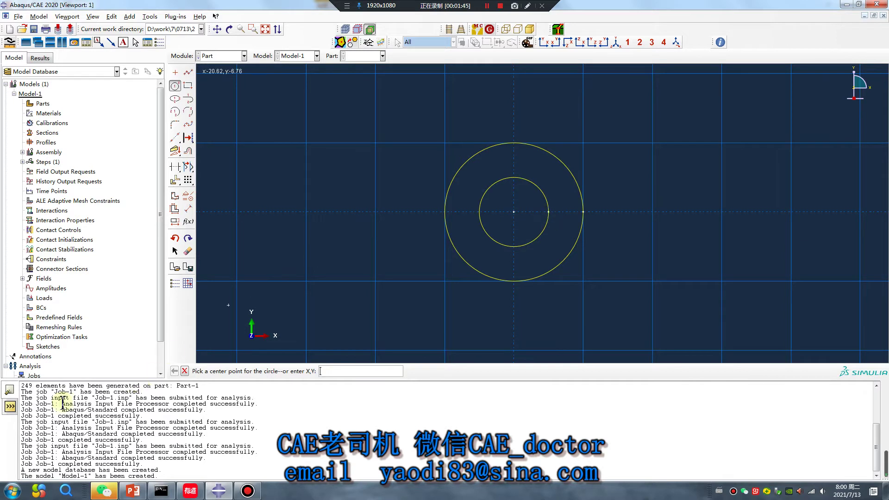
pyautogui.click(10, 407)
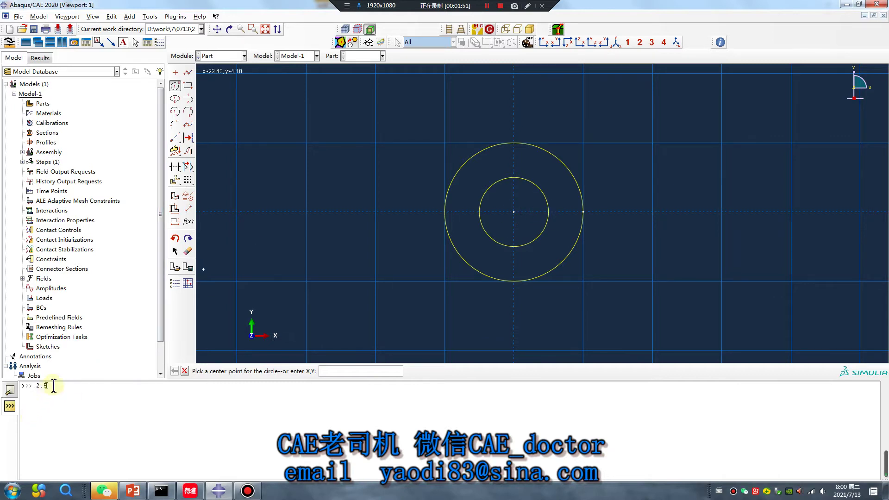
pyautogui.scroll(-1, 343, 299)
pyautogui.scroll(-1, 343, 299)
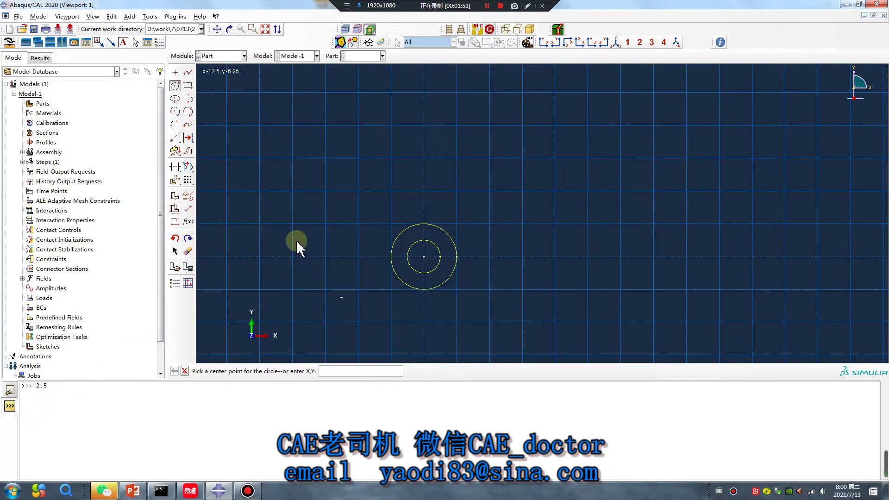
pyautogui.click(187, 86)
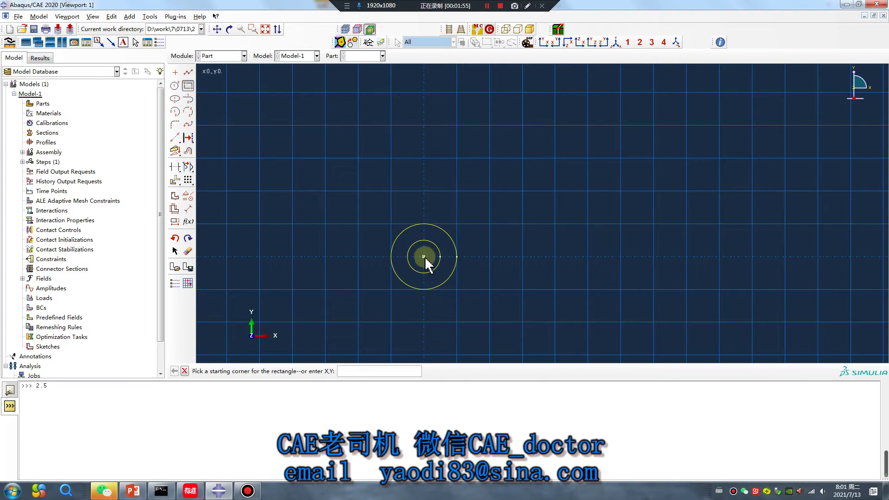
pyautogui.click(416, 158)
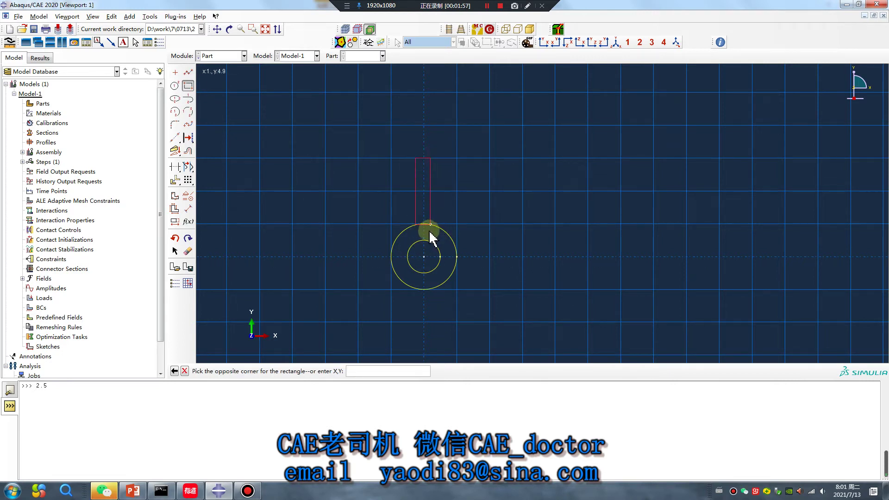
pyautogui.scroll(3, 430, 235)
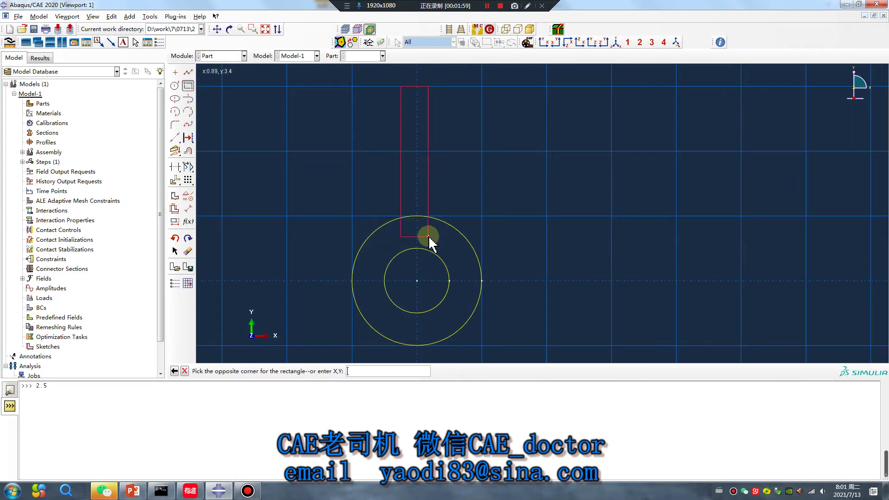
pyautogui.click(434, 236)
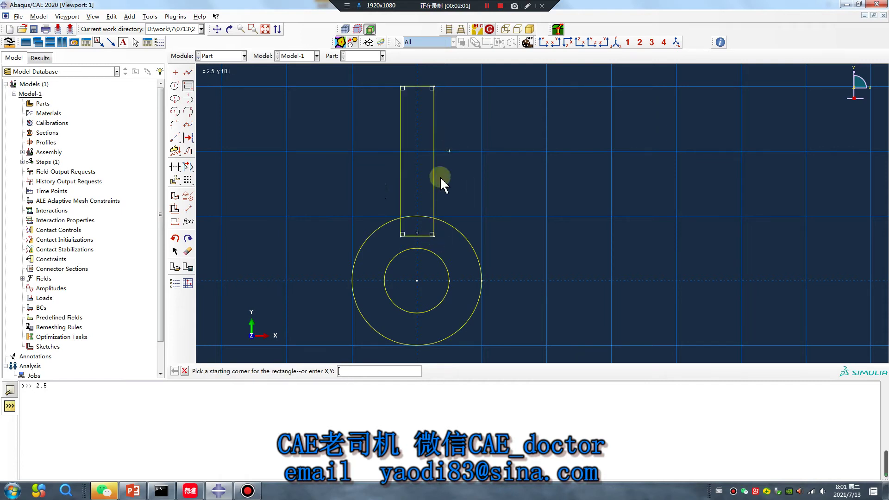
# Auto-trim the overlapping ring arc and arm edge segments.
pyautogui.click(175, 167)
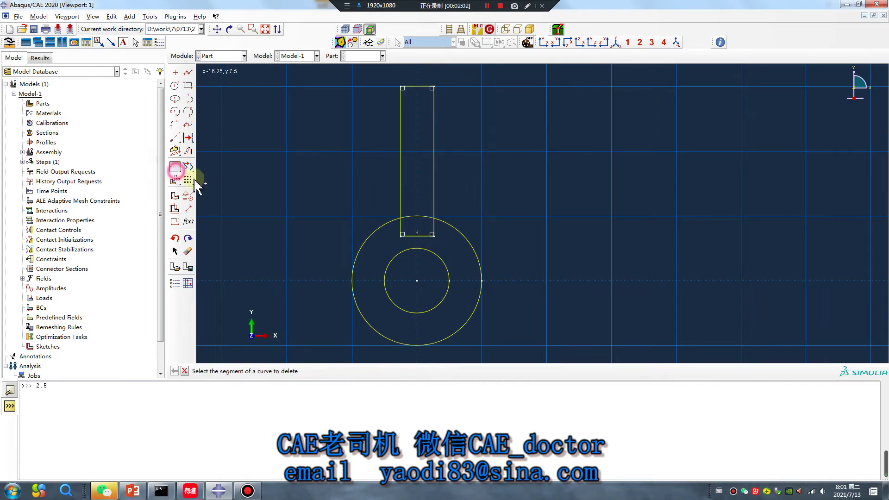
pyautogui.click(411, 222)
pyautogui.click(406, 237)
pyautogui.click(433, 231)
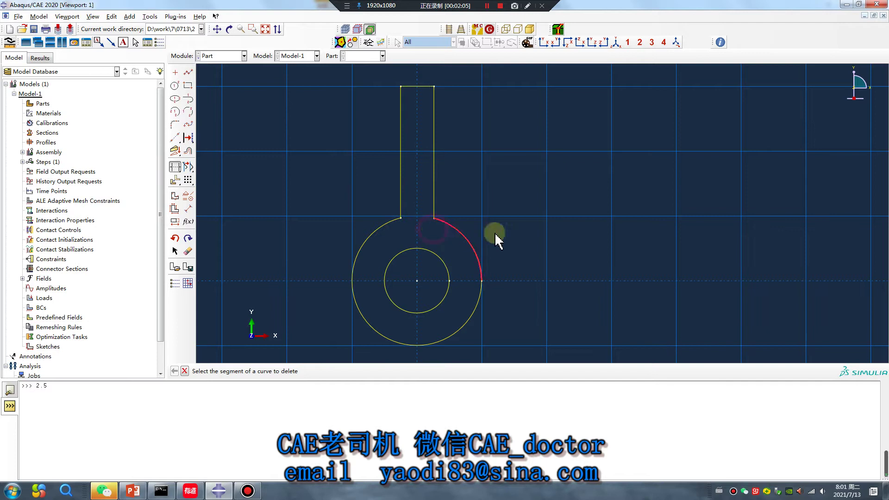
pyautogui.press('Escape')
# Extrude the sketch 0.3 deep into Part-1 and close the dictionary app.
pyautogui.middleClick(519, 230)
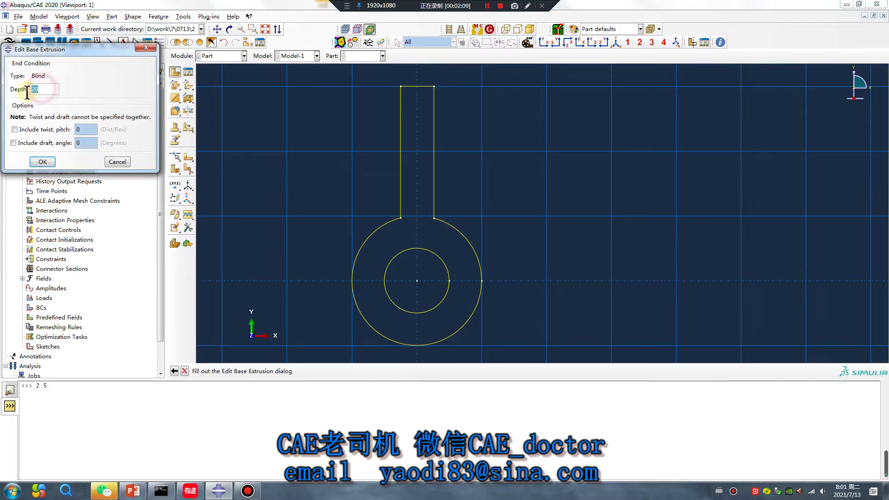
pyautogui.moveTo(26, 93)
pyautogui.write('0')
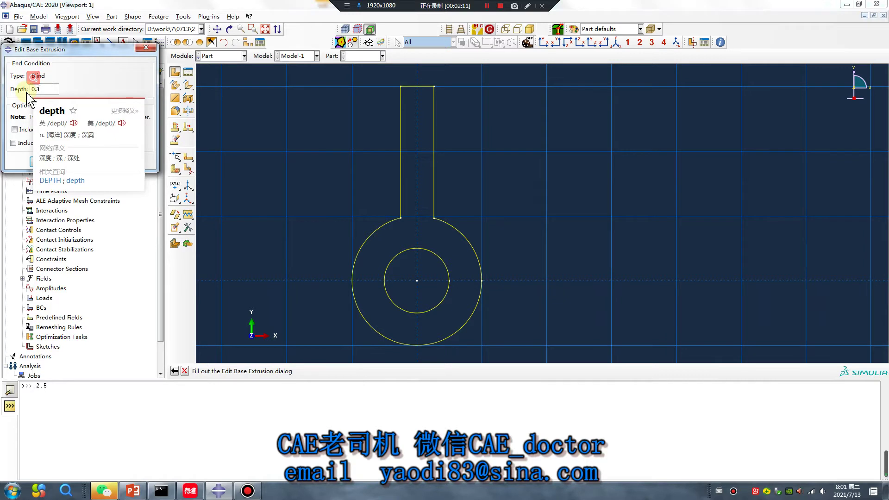
pyautogui.click(42, 162)
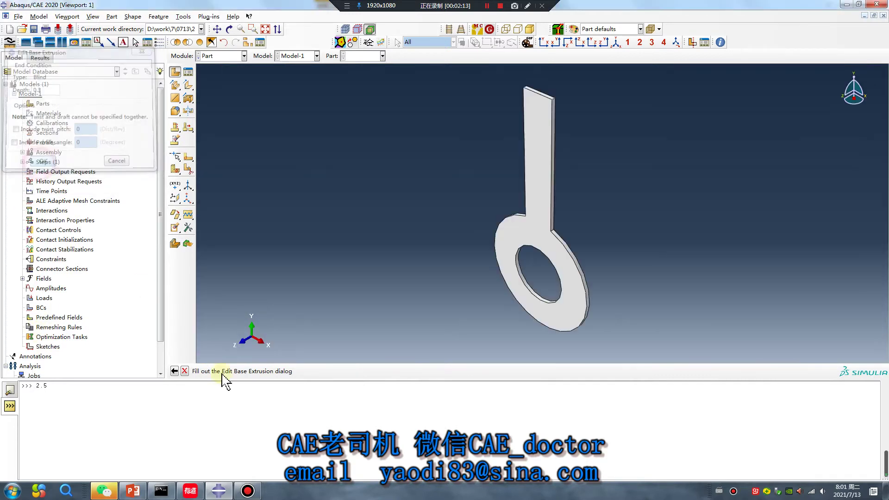
pyautogui.rightClick(203, 490)
pyautogui.click(165, 466)
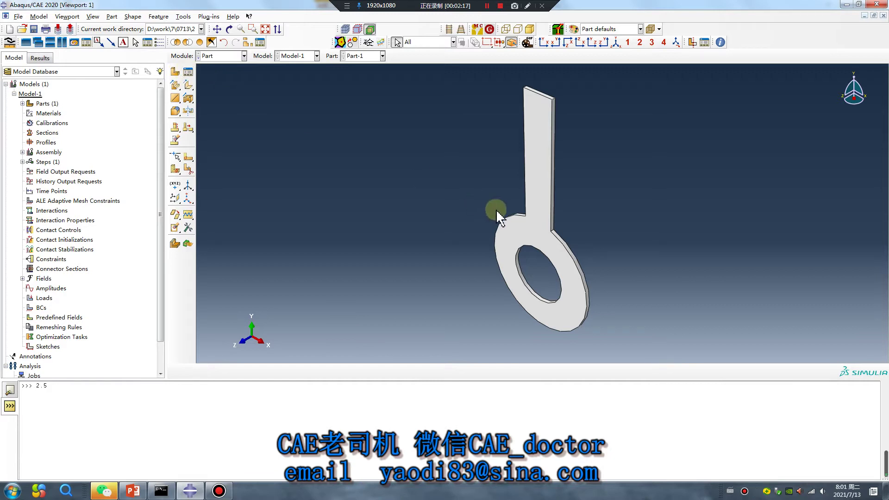
# In the Property module, create Material-1 with elastic modulus 2e5 and Poisson's ratio 0.3.
pyautogui.click(214, 56)
pyautogui.click(215, 77)
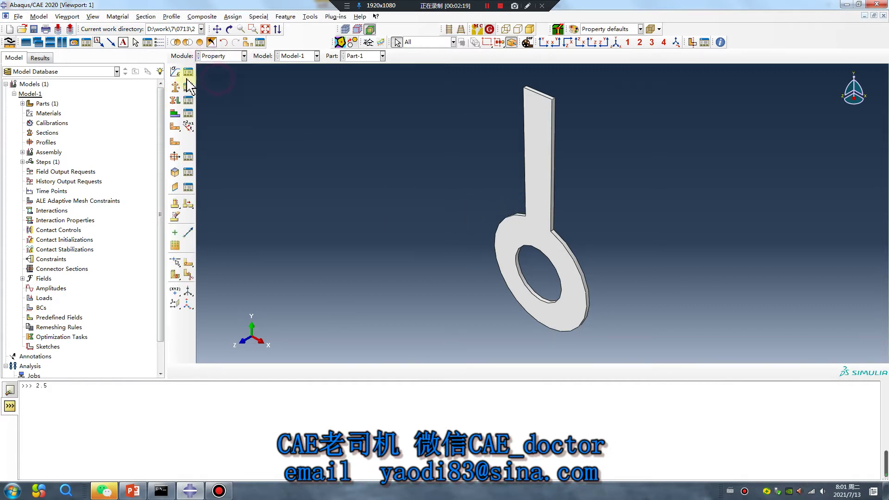
pyautogui.click(175, 72)
pyautogui.click(181, 157)
pyautogui.moveTo(194, 168)
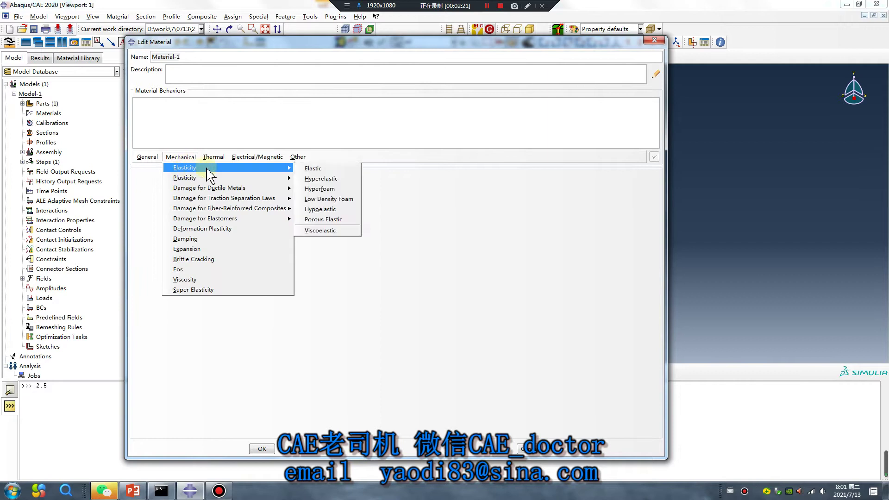
pyautogui.click(326, 168)
pyautogui.click(185, 290)
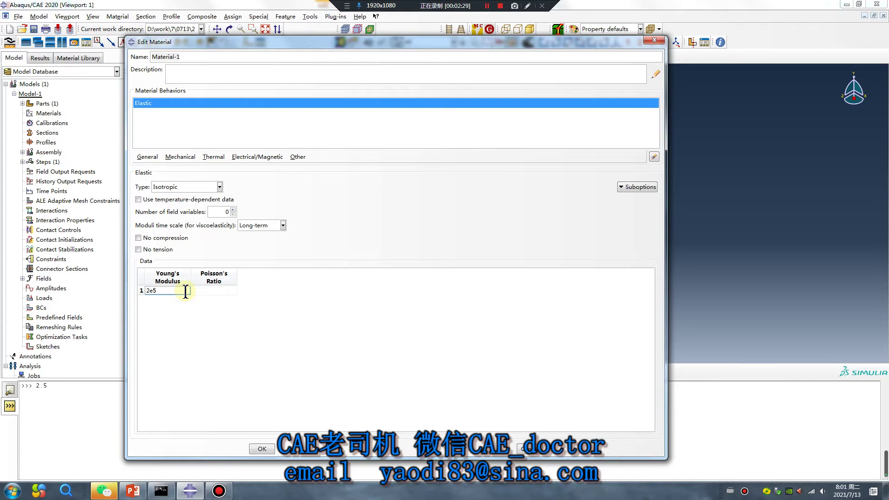
pyautogui.click(219, 290)
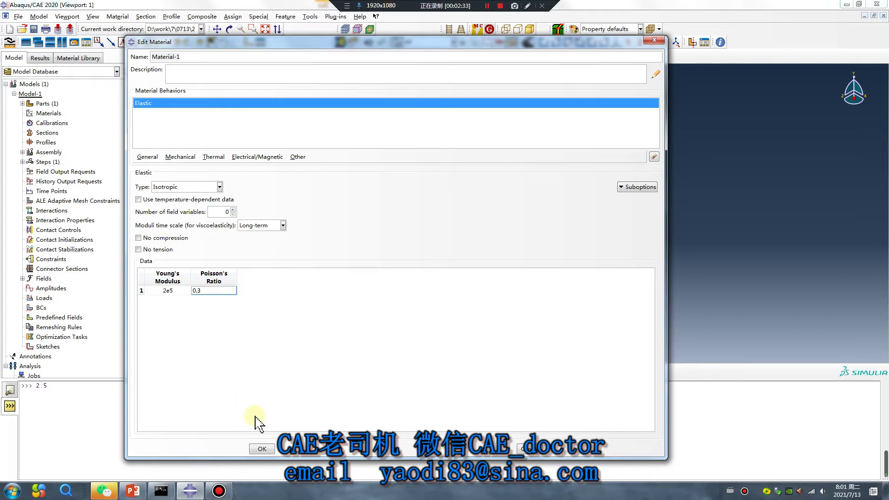
pyautogui.click(262, 448)
# Create solid homogeneous Section-1 and select the whole plate for assignment.
pyautogui.click(175, 88)
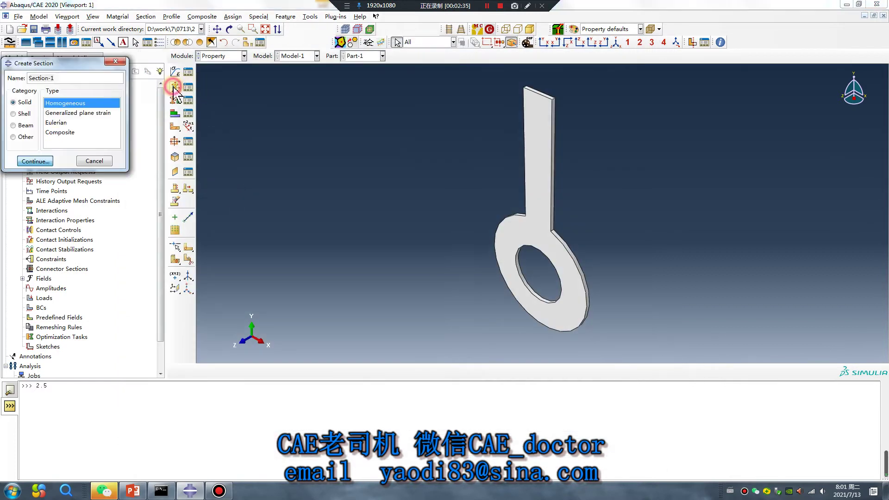
pyautogui.click(35, 161)
pyautogui.click(32, 294)
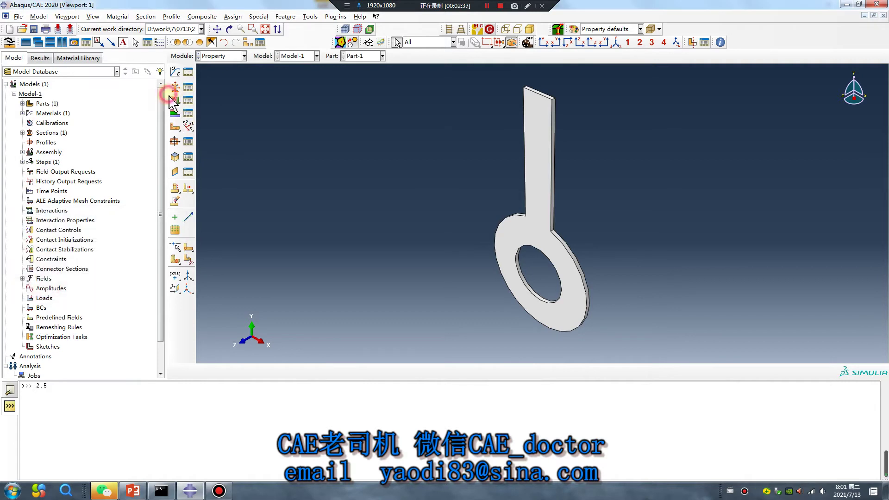
pyautogui.click(175, 100)
pyautogui.moveTo(651, 337); pyautogui.dragTo(469, 81)
pyautogui.middleClick(387, 193)
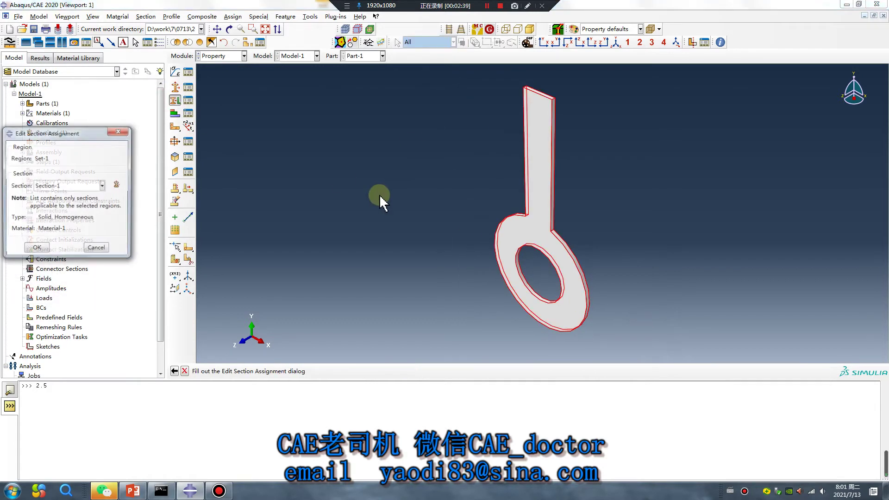
# Confirm the section assignment and place a Part-1 instance in the Assembly module.
pyautogui.click(40, 255)
pyautogui.click(209, 55)
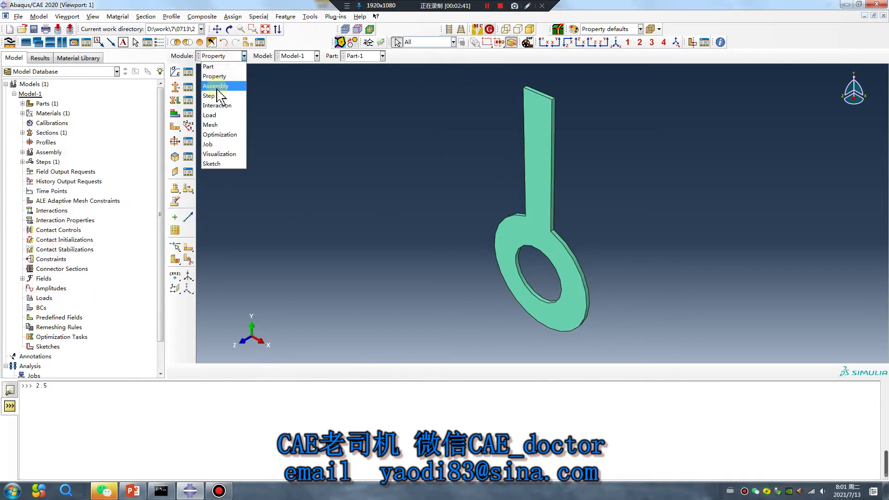
pyautogui.click(217, 88)
pyautogui.click(175, 71)
pyautogui.click(33, 296)
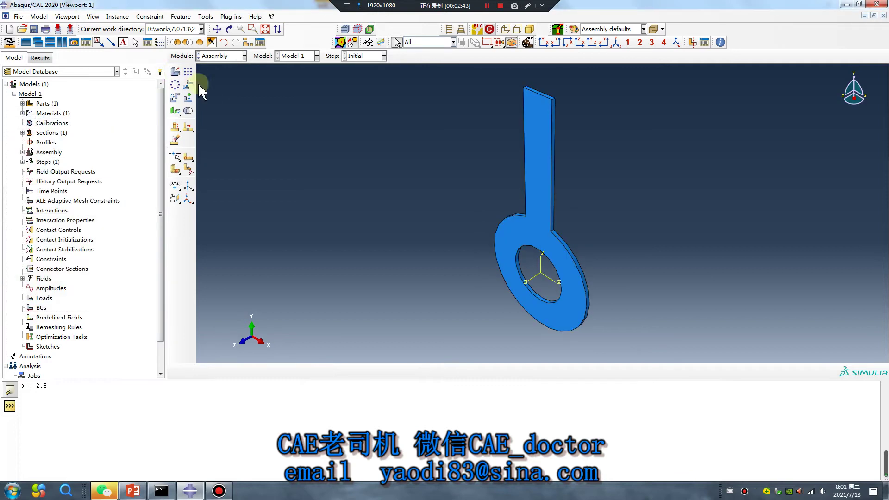
# Linear-pattern the instance into two plates (2×1, offset 10).
pyautogui.click(188, 71)
pyautogui.click(500, 253)
pyautogui.click(285, 371)
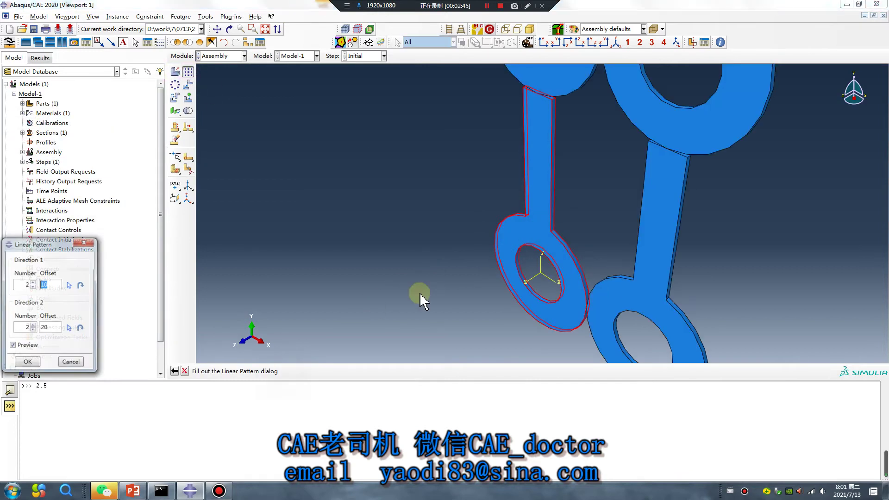
pyautogui.click(33, 330)
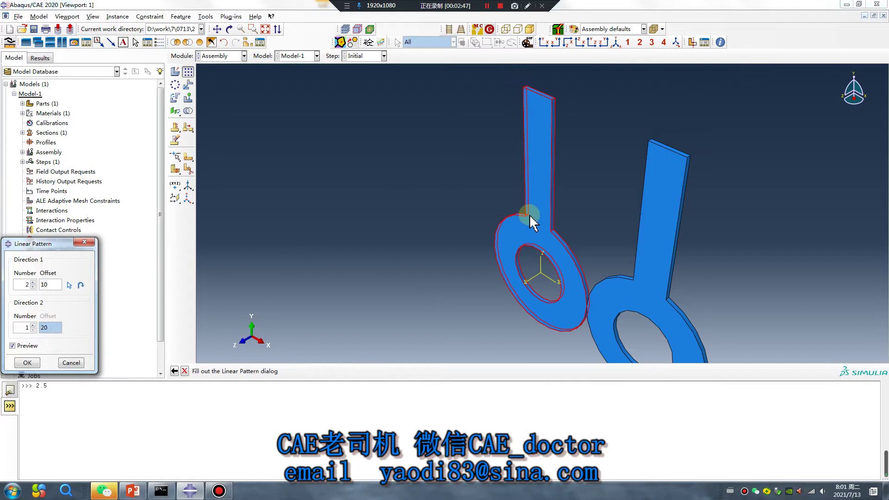
pyautogui.scroll(-3, 569, 209)
pyautogui.click(29, 363)
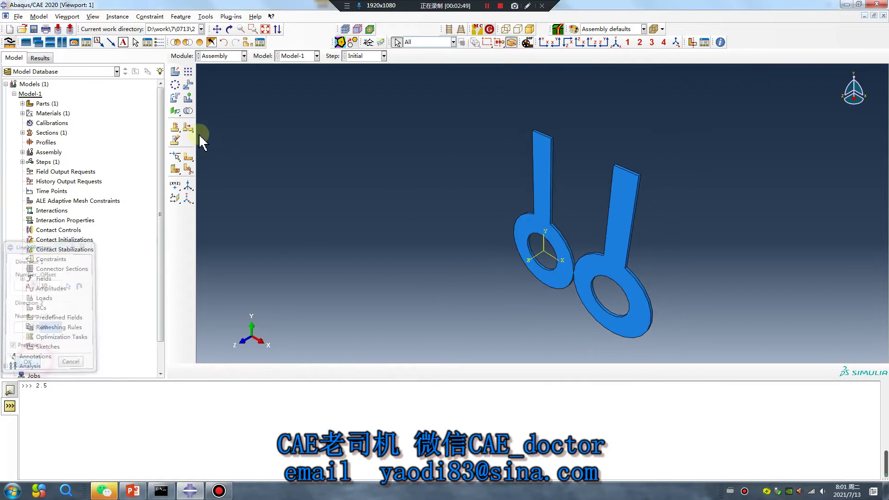
# Rotate the right-hand plate 45° about the left ring's hole axis.
pyautogui.click(175, 98)
pyautogui.click(595, 279)
pyautogui.click(282, 371)
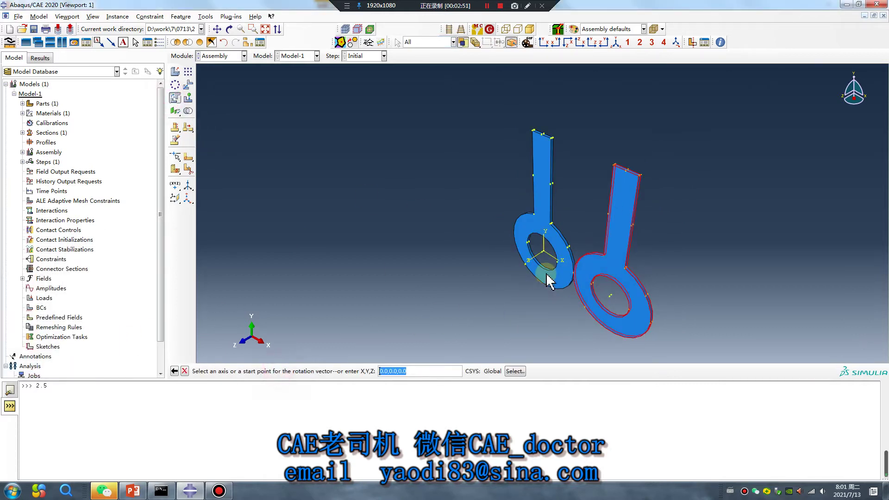
pyautogui.scroll(2, 544, 264)
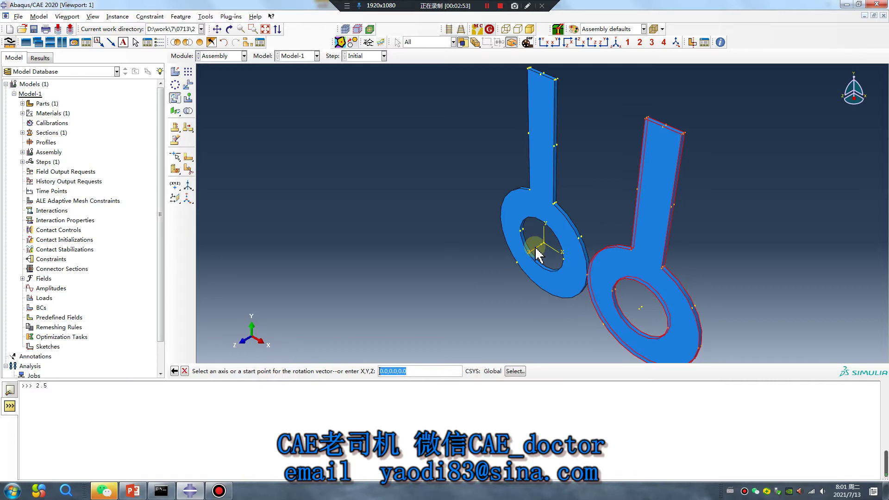
pyautogui.click(536, 253)
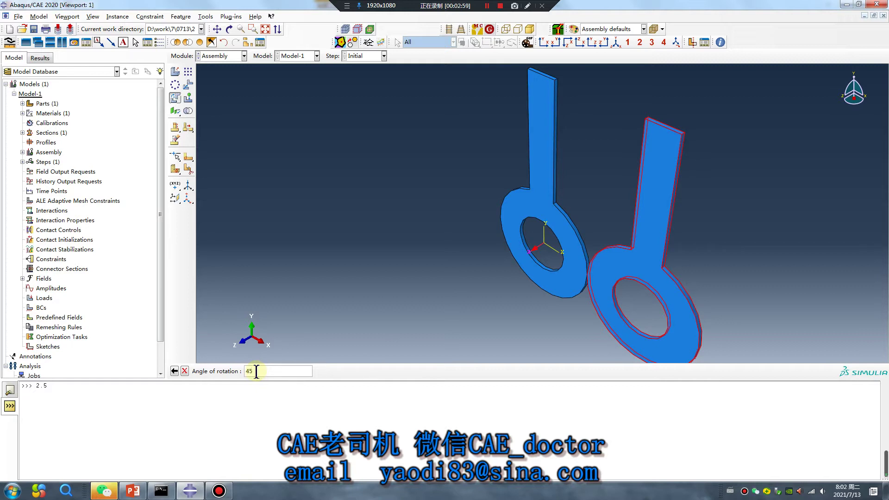
pyautogui.write('45')
pyautogui.press('Return')
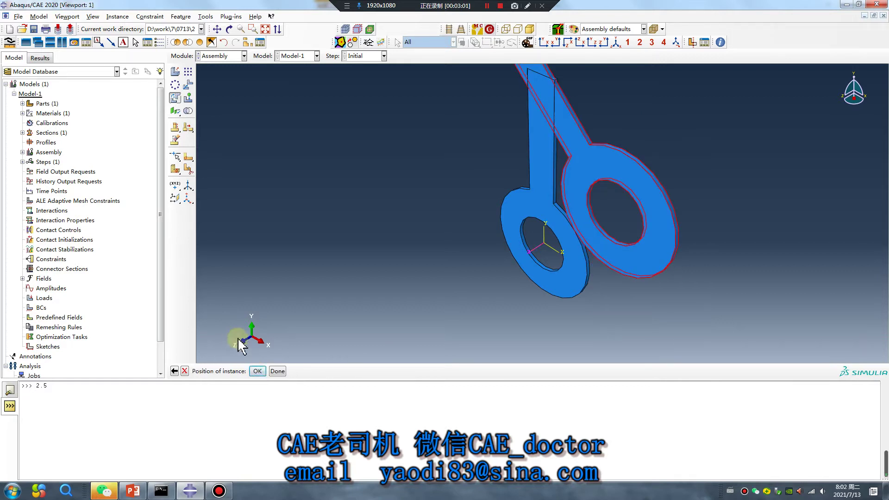
pyautogui.click(257, 371)
# Translate the rotated plate so its ring centre sits on the left ring's centre.
pyautogui.click(188, 86)
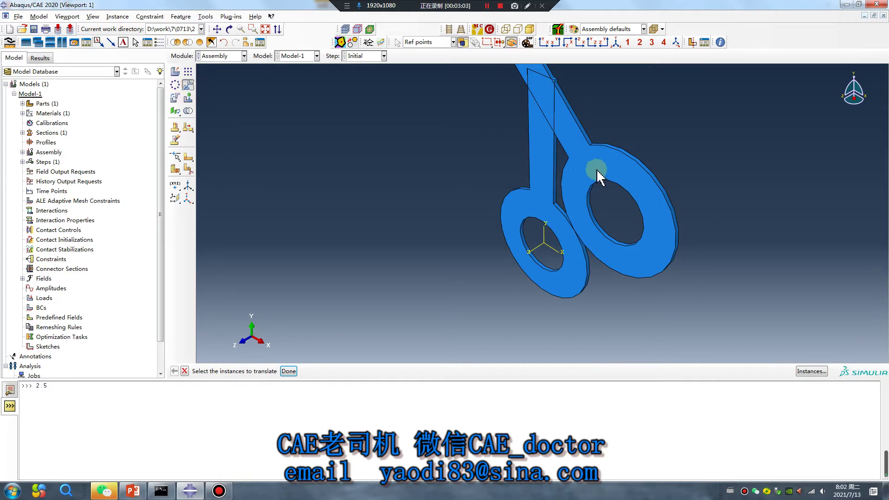
pyautogui.click(588, 178)
pyautogui.click(287, 371)
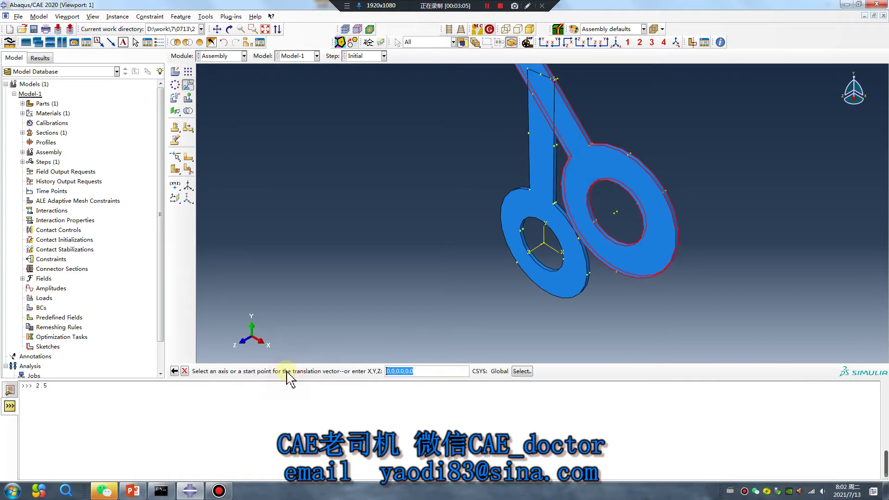
pyautogui.click(614, 214)
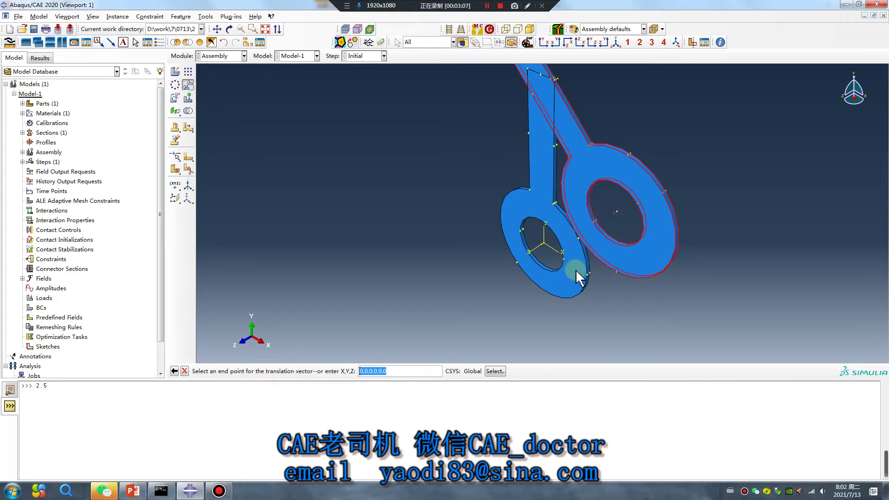
pyautogui.scroll(2, 555, 254)
pyautogui.click(539, 238)
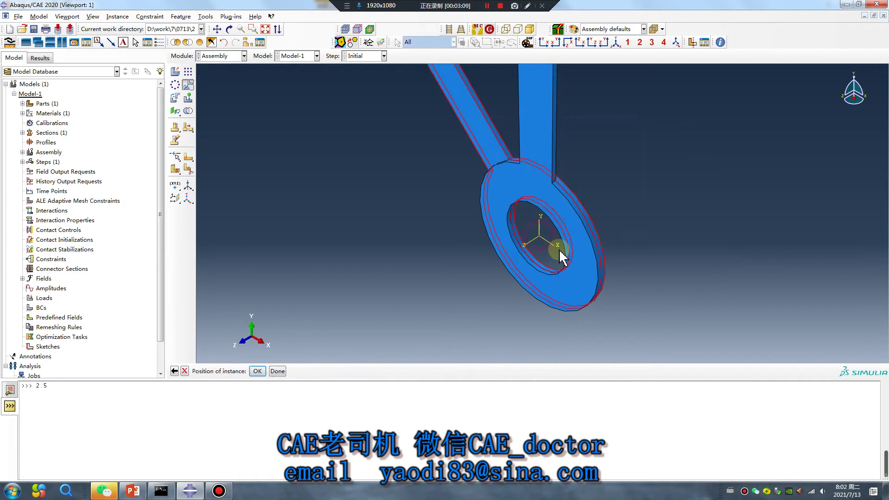
pyautogui.click(257, 371)
pyautogui.keyDown('ctrl'); pyautogui.keyDown('alt'); pyautogui.moveTo(477, 281); pyautogui.dragTo(546, 195); pyautogui.keyUp('alt'); pyautogui.keyUp('ctrl')
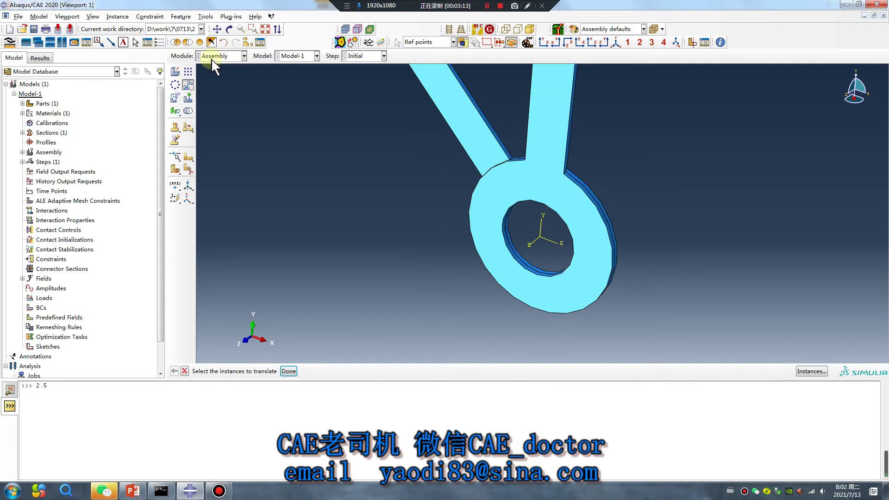
# Create Static, General Step-1 with initial and maximum increments of 0.1 and 100 maximum increments.
pyautogui.click(209, 56)
pyautogui.click(209, 96)
pyautogui.click(175, 72)
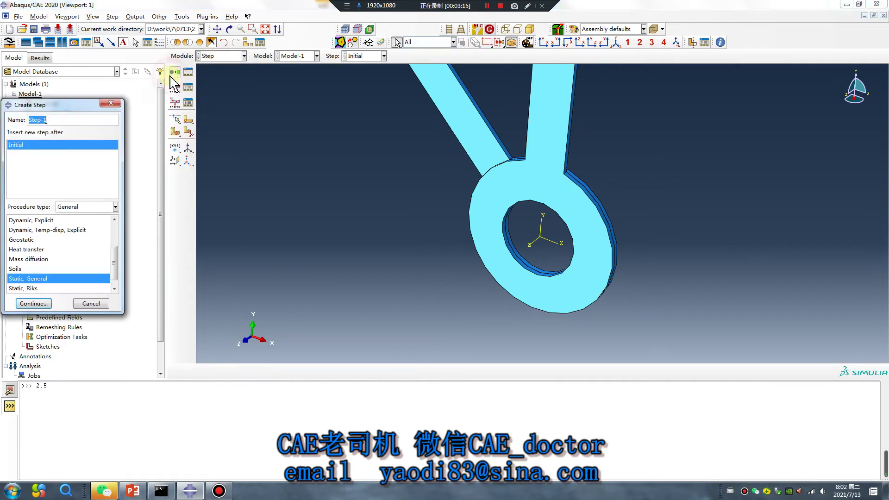
pyautogui.click(33, 303)
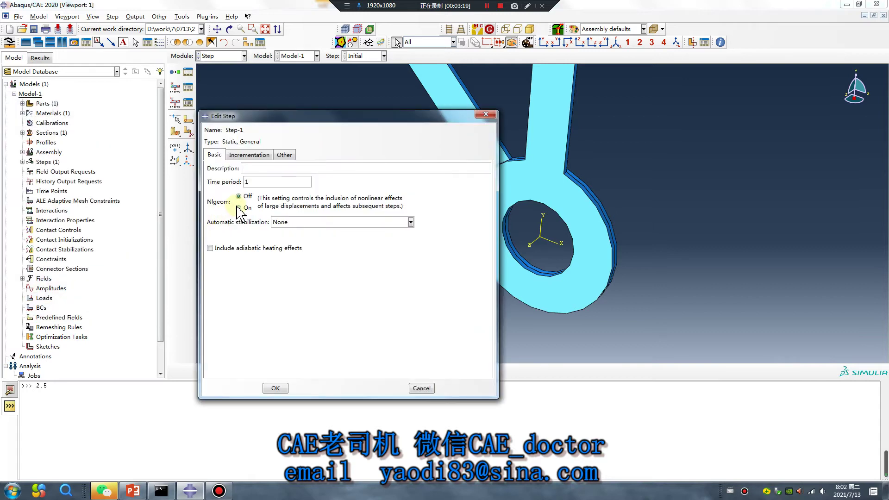
pyautogui.click(250, 154)
pyautogui.click(249, 207)
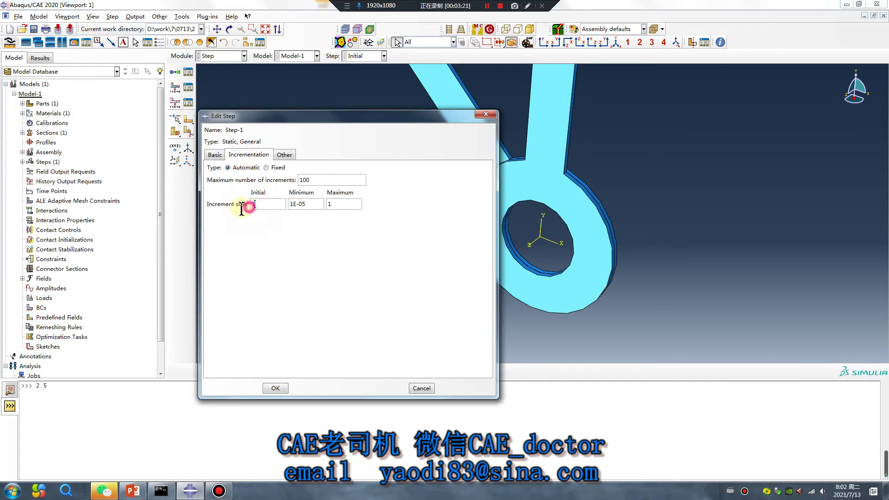
pyautogui.click(249, 206)
pyautogui.doubleClick(327, 204)
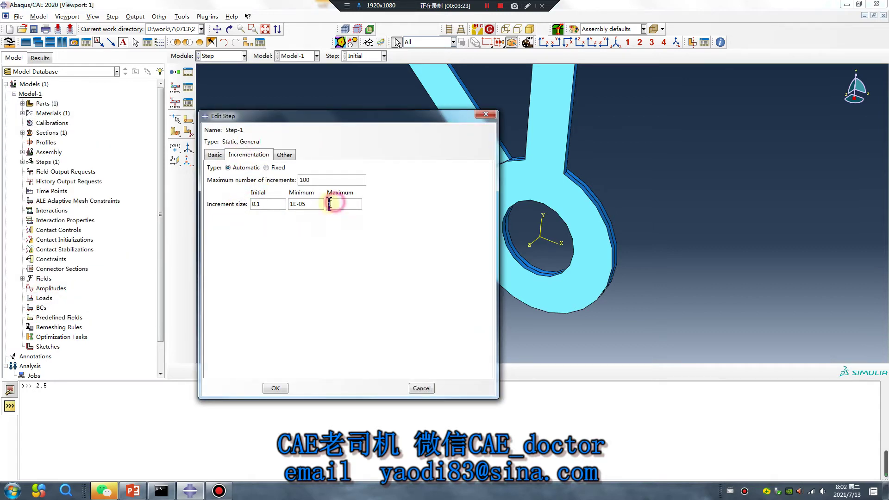
pyautogui.click(275, 388)
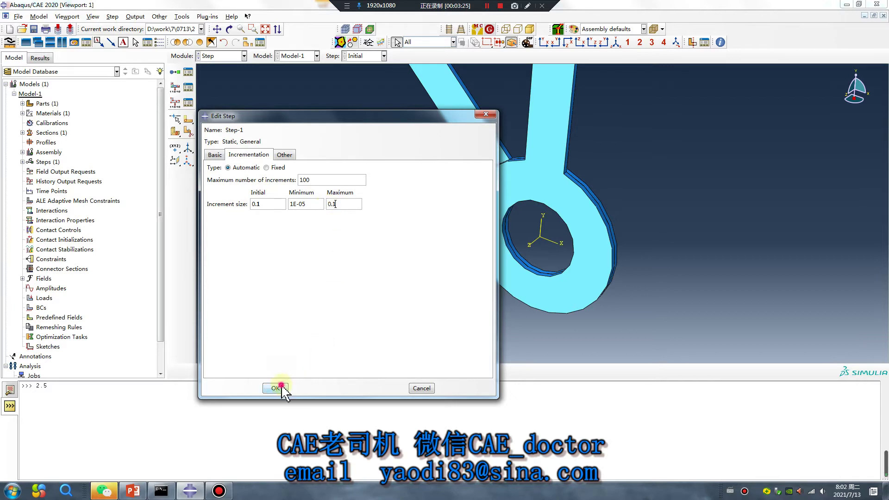
pyautogui.click(213, 56)
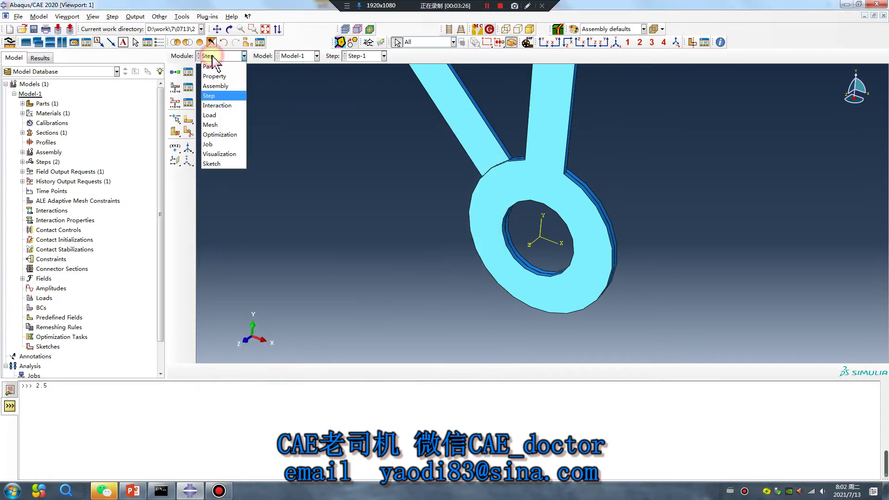
# In the Interaction module, start connector Wire-1 between hole centres at 0,0,0.3 and 0,0,-0.3.
pyautogui.click(225, 106)
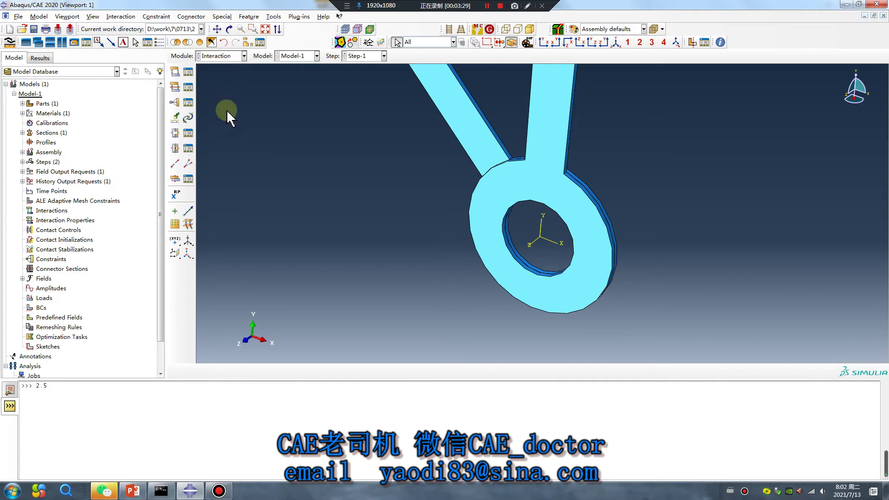
pyautogui.keyDown('ctrl'); pyautogui.keyDown('alt'); pyautogui.moveTo(571, 185); pyautogui.dragTo(558, 245); pyautogui.keyUp('alt'); pyautogui.keyUp('ctrl')
pyautogui.scroll(5, 558, 245)
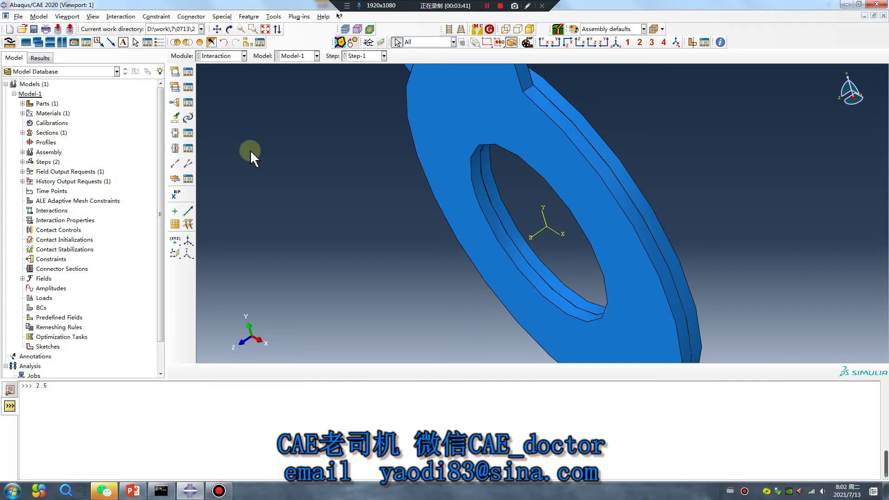
pyautogui.click(188, 120)
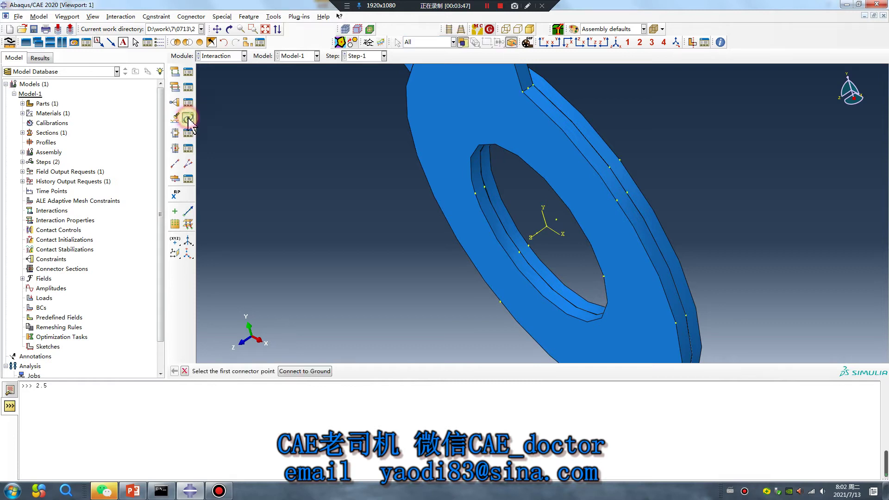
pyautogui.click(538, 232)
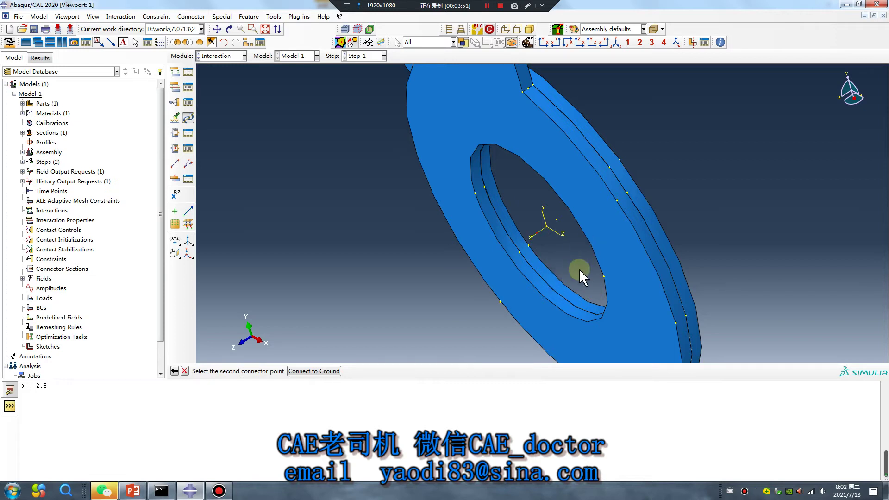
pyautogui.keyDown('ctrl'); pyautogui.keyDown('alt'); pyautogui.moveTo(579, 272); pyautogui.dragTo(511, 239); pyautogui.keyUp('alt'); pyautogui.keyUp('ctrl')
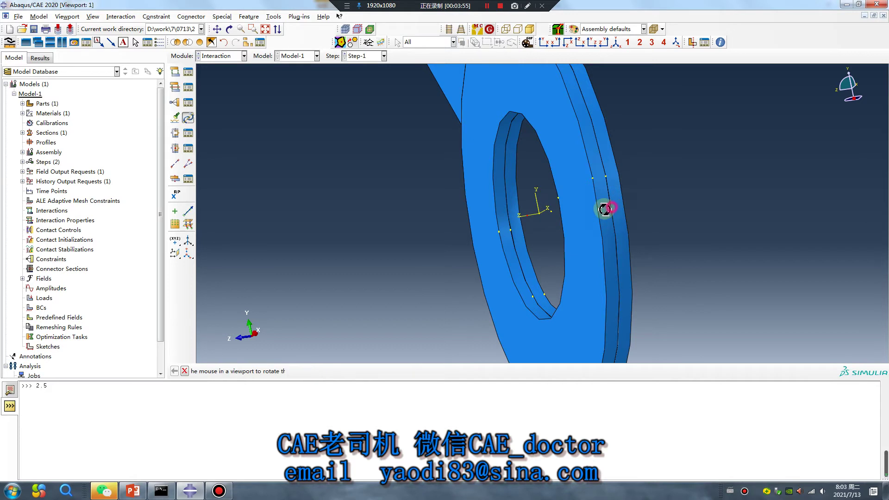
pyautogui.keyDown('ctrl'); pyautogui.keyDown('alt'); pyautogui.moveTo(611, 210); pyautogui.dragTo(500, 197); pyautogui.keyUp('alt'); pyautogui.keyUp('ctrl')
pyautogui.click(498, 230)
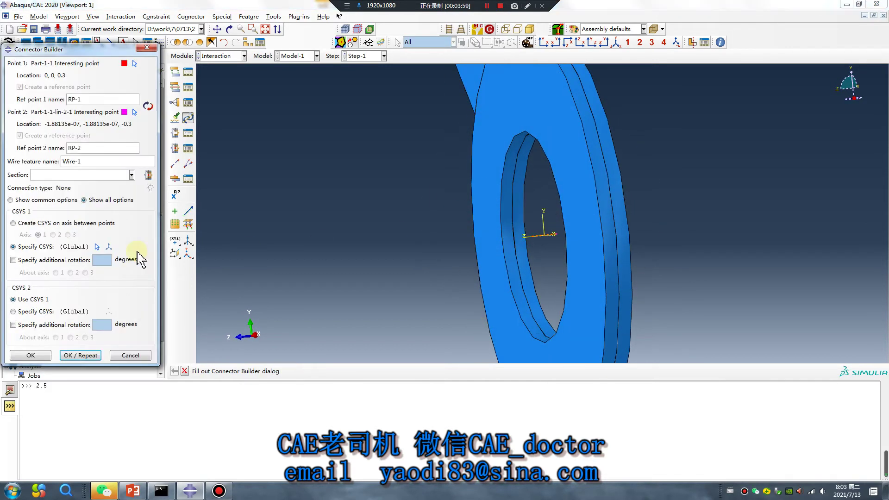
# Create Hinge connector section ConnSect-1 with a Friction behaviour added.
pyautogui.click(149, 176)
pyautogui.click(169, 118)
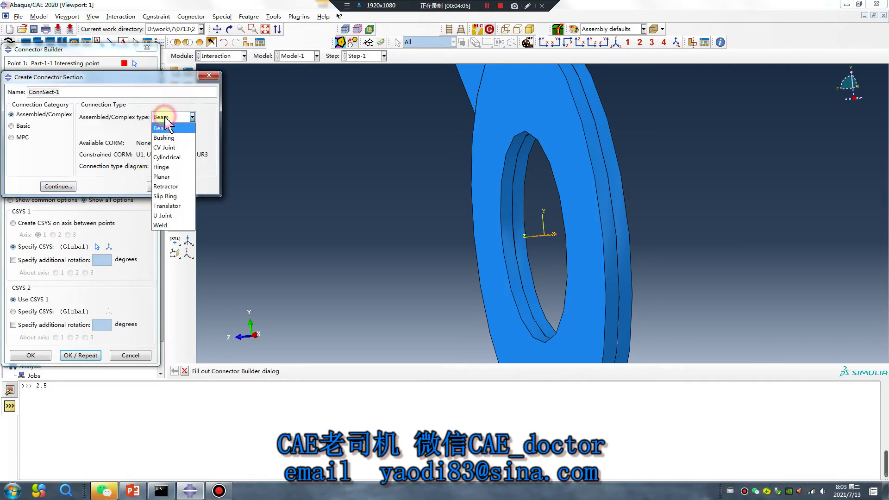
pyautogui.click(175, 167)
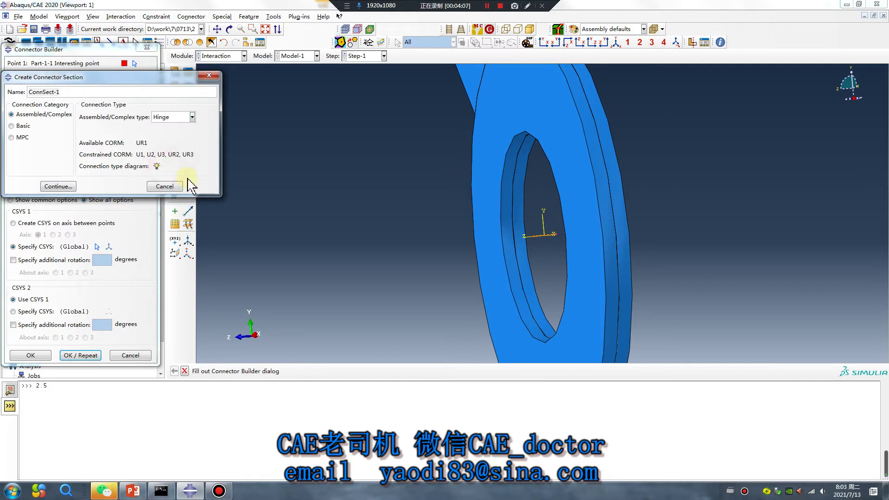
pyautogui.click(60, 186)
pyautogui.click(444, 153)
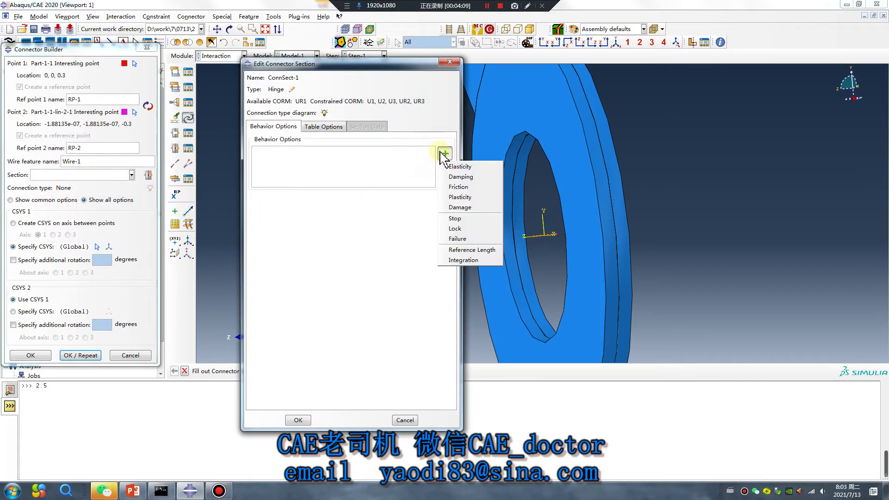
pyautogui.click(458, 186)
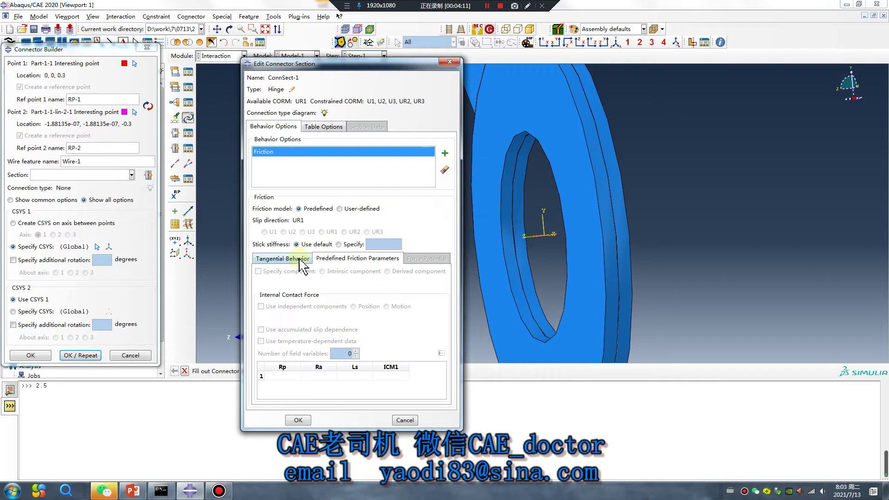
pyautogui.click(283, 258)
# Set the predefined friction parameters Rp 2.5 and Ra 0, then open the Query tools.
pyautogui.click(278, 366)
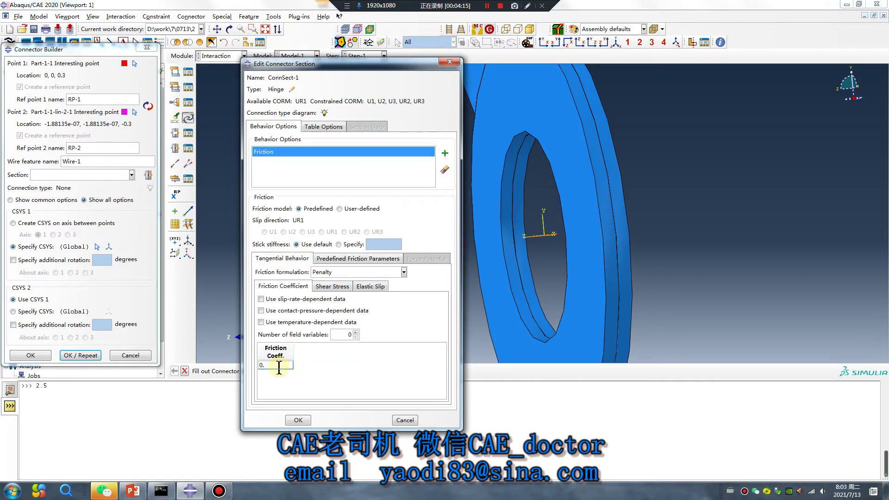
pyautogui.click(342, 258)
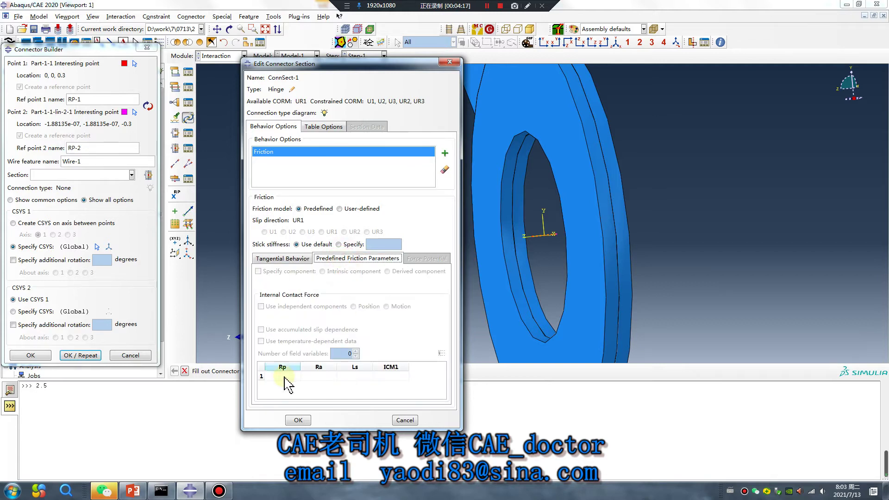
pyautogui.click(282, 375)
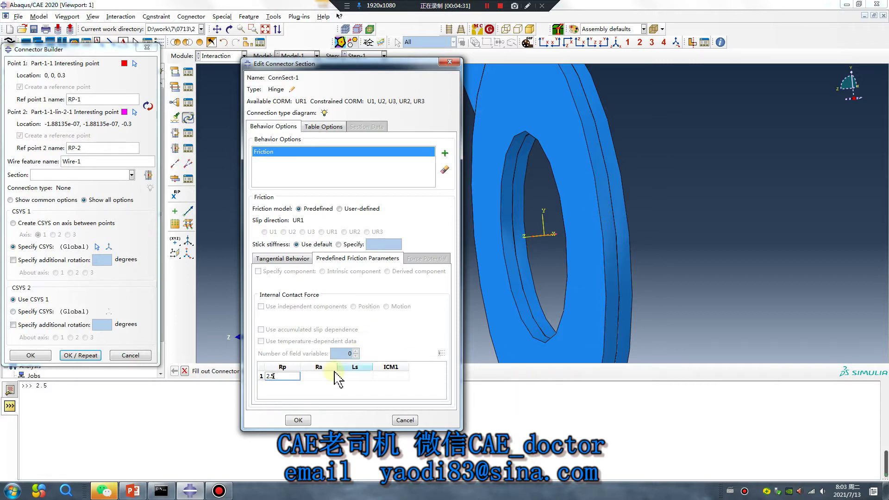
pyautogui.click(319, 376)
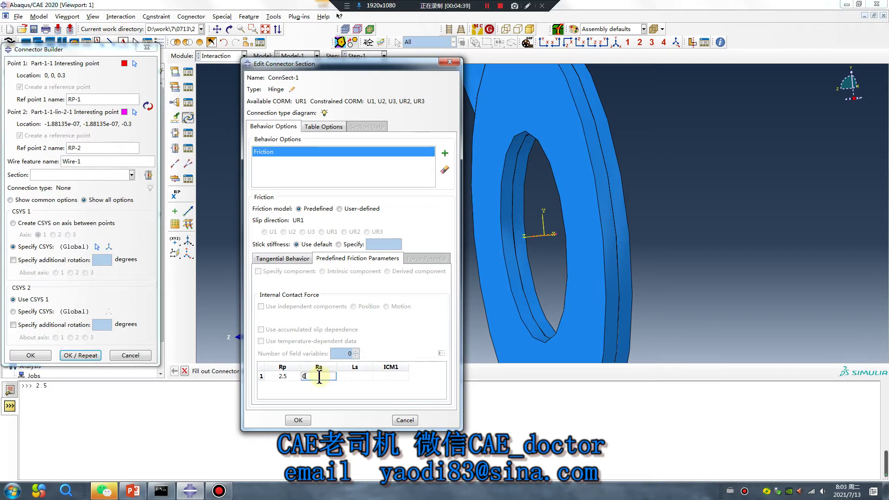
pyautogui.moveTo(309, 375); pyautogui.dragTo(301, 378)
pyautogui.click(357, 376)
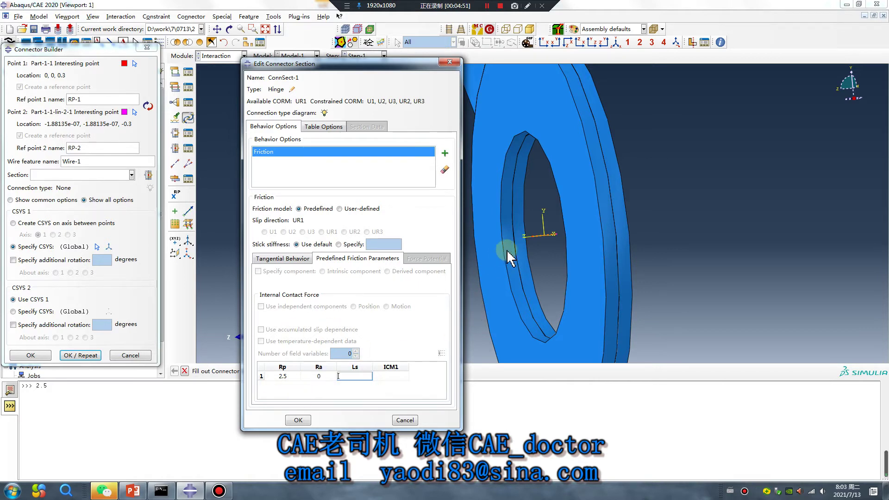
pyautogui.scroll(5, 539, 240)
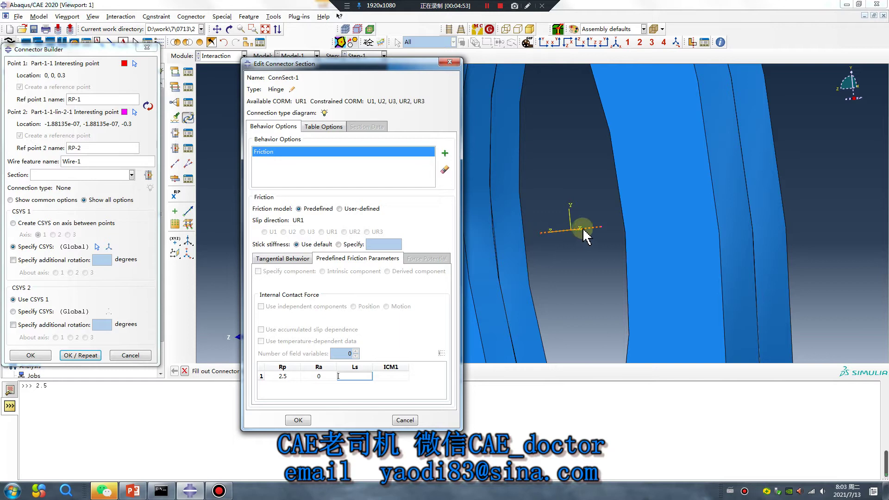
pyautogui.click(720, 42)
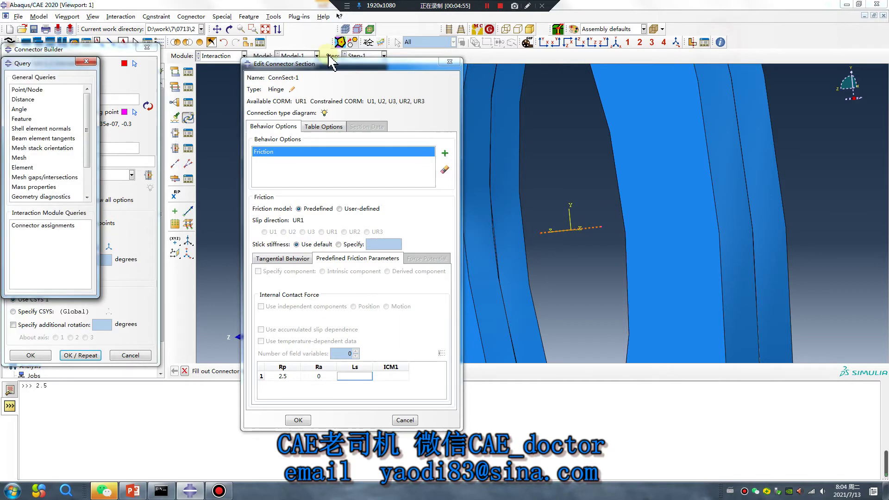
# Measure the distance between the connector's two ends.
pyautogui.click(32, 100)
pyautogui.scroll(2, 553, 233)
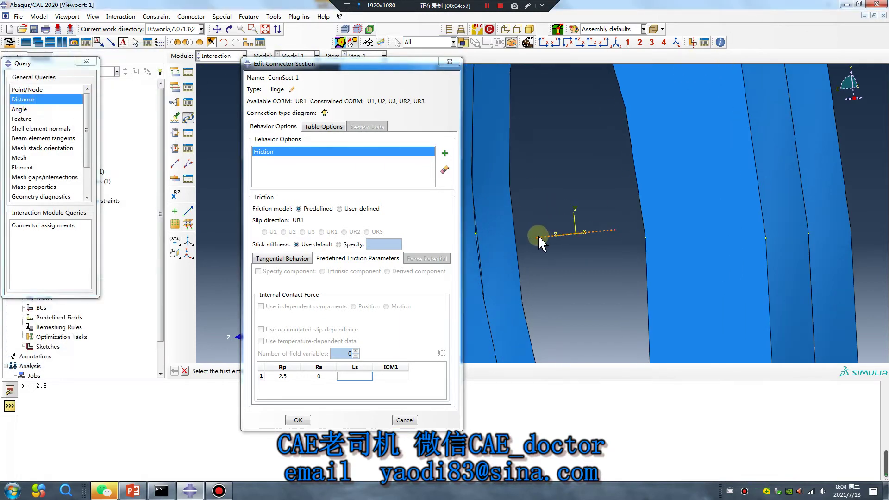
pyautogui.click(537, 238)
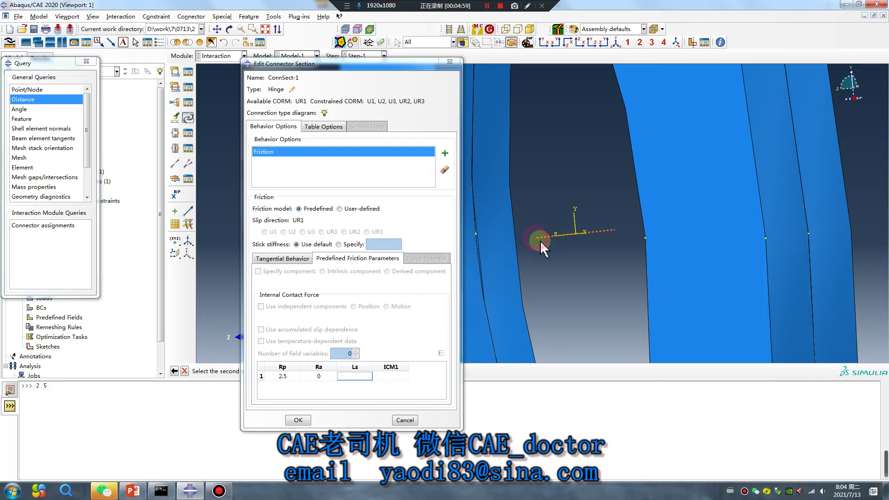
pyautogui.click(615, 230)
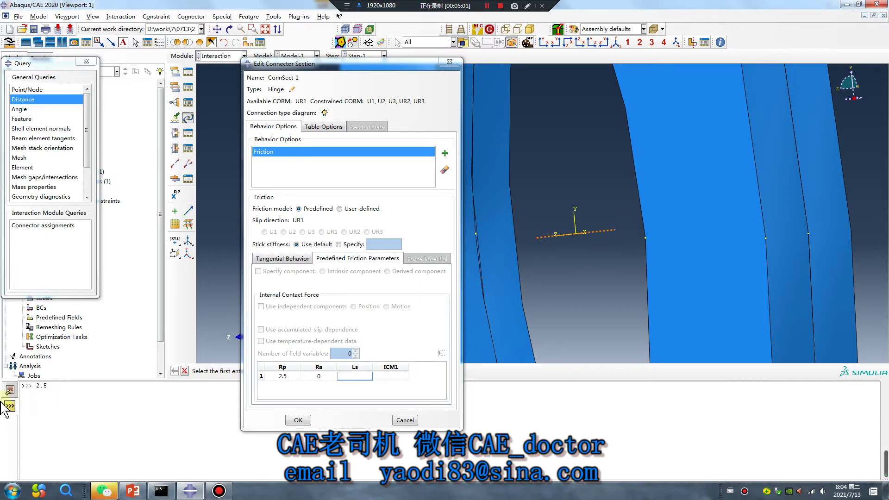
pyautogui.click(9, 390)
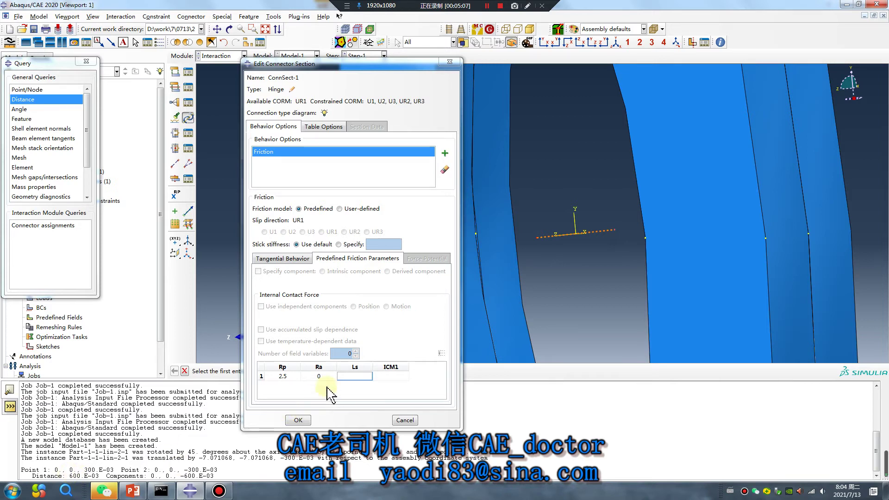
# Enter Ls 0.6 and ICM1 1000 in the predefined friction parameters.
pyautogui.click(347, 376)
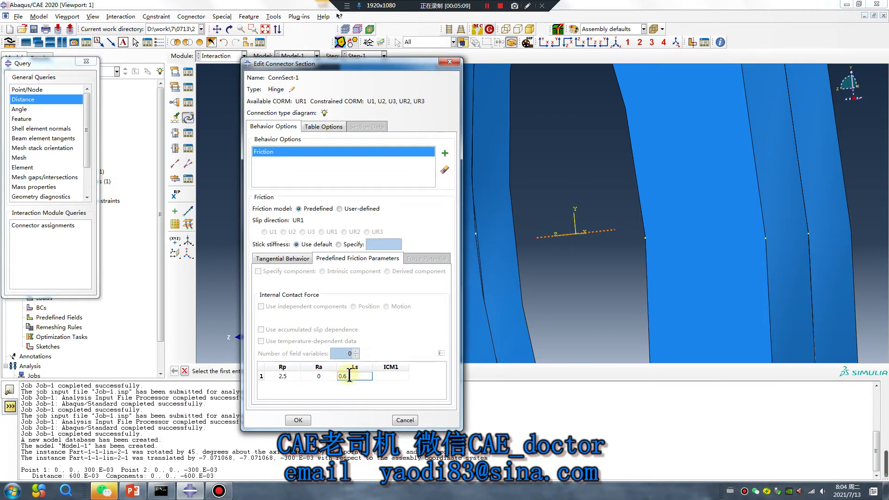
pyautogui.click(400, 375)
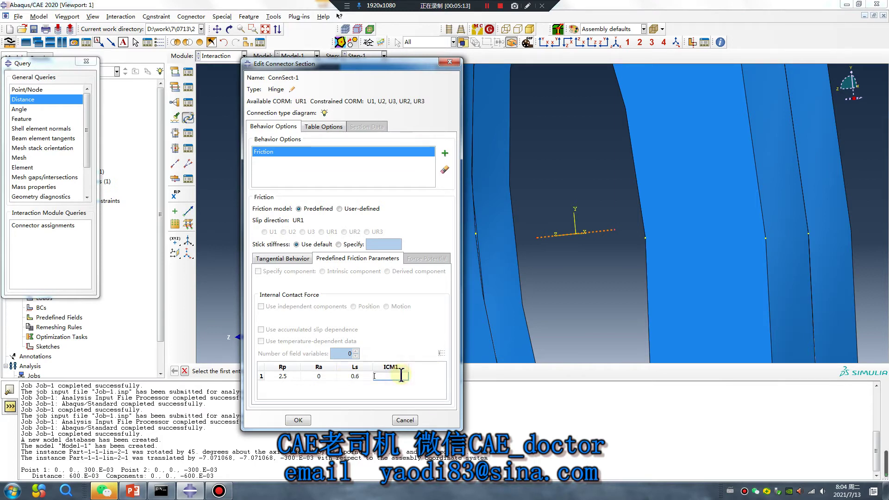
pyautogui.click(389, 374)
# Confirm the ConnSect-1 friction settings and review which wires use the section.
pyautogui.click(527, 7)
pyautogui.moveTo(444, 209); pyautogui.dragTo(404, 302)
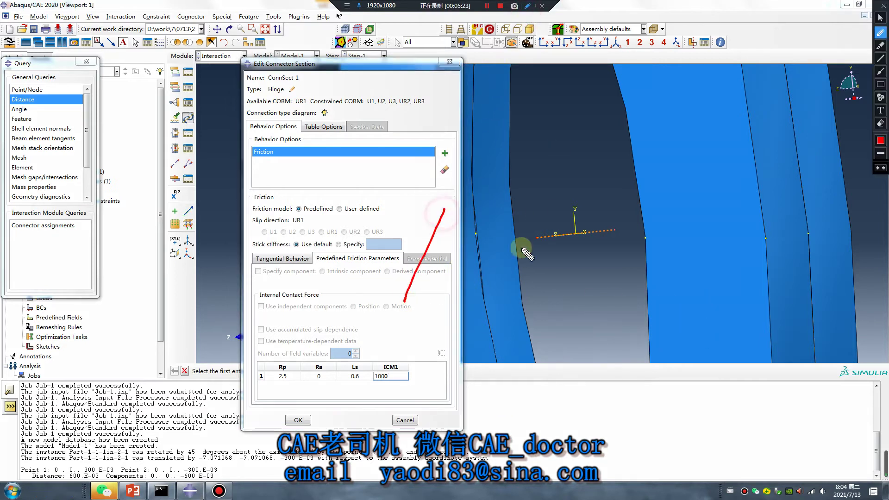
pyautogui.moveTo(514, 248); pyautogui.dragTo(514, 250)
pyautogui.moveTo(578, 258)
pyautogui.mouseDown()
pyautogui.moveTo(579, 293)
pyautogui.moveTo(588, 255)
pyautogui.mouseUp()
pyautogui.moveTo(646, 255)
pyautogui.mouseDown()
pyautogui.moveTo(621, 263)
pyautogui.moveTo(648, 256)
pyautogui.mouseUp()
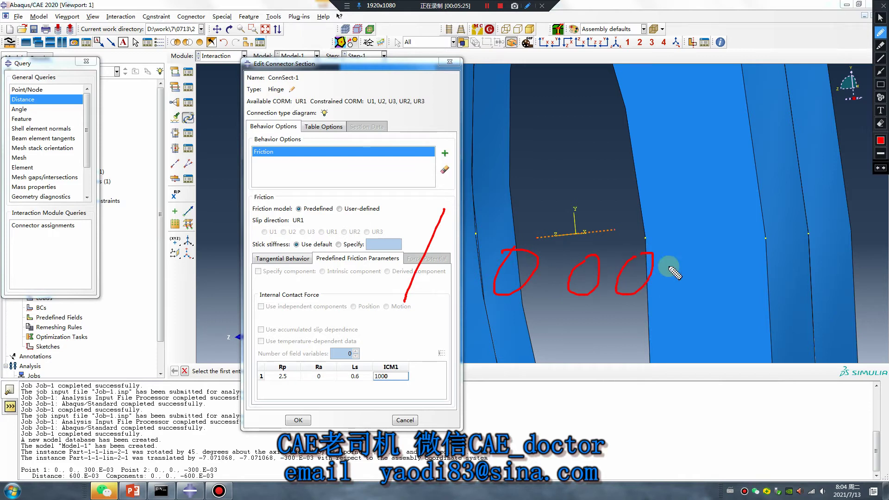
pyautogui.moveTo(717, 237)
pyautogui.mouseDown()
pyautogui.moveTo(695, 261)
pyautogui.moveTo(705, 289)
pyautogui.moveTo(743, 231)
pyautogui.mouseUp()
pyautogui.click(754, 268)
pyautogui.moveTo(772, 285)
pyautogui.mouseDown()
pyautogui.moveTo(780, 256)
pyautogui.moveTo(779, 280)
pyautogui.moveTo(790, 252)
pyautogui.moveTo(792, 278)
pyautogui.moveTo(801, 281)
pyautogui.moveTo(810, 250)
pyautogui.moveTo(812, 279)
pyautogui.moveTo(822, 245)
pyautogui.moveTo(824, 281)
pyautogui.mouseUp()
pyautogui.moveTo(674, 309)
pyautogui.mouseDown()
pyautogui.moveTo(857, 300)
pyautogui.moveTo(722, 189)
pyautogui.moveTo(659, 315)
pyautogui.moveTo(675, 307)
pyautogui.moveTo(643, 303)
pyautogui.mouseUp()
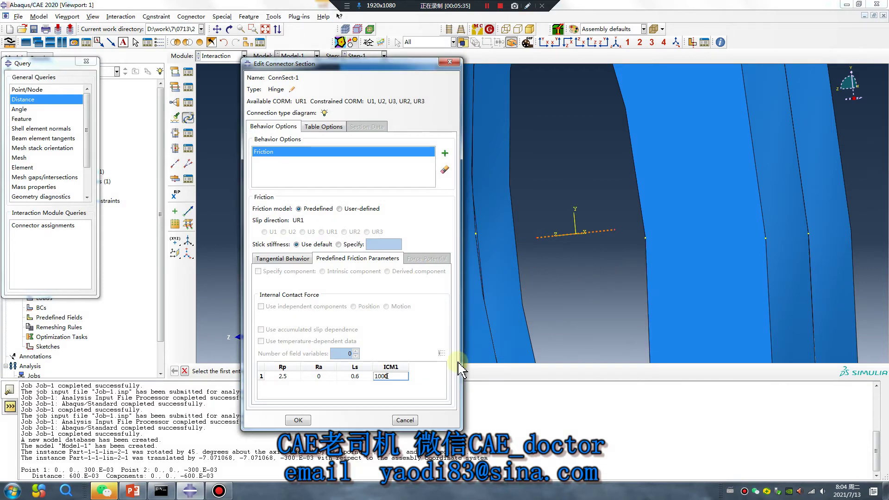
pyautogui.press('Escape')
pyautogui.click(298, 420)
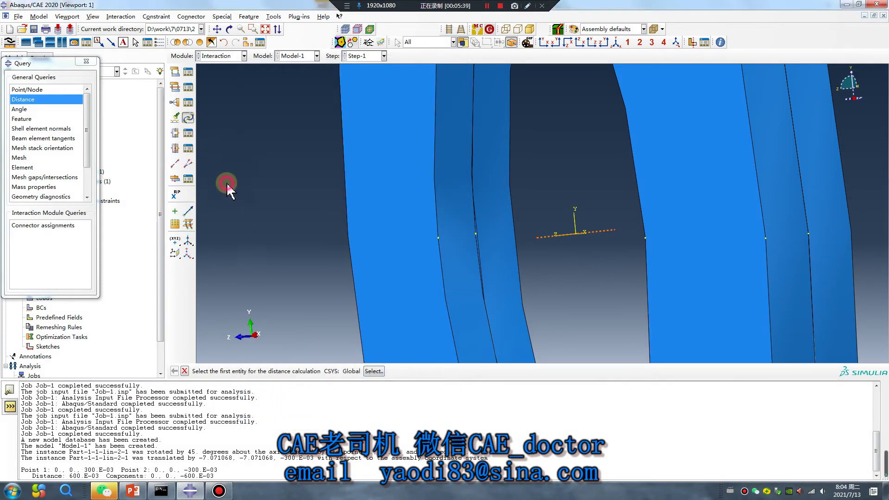
pyautogui.click(189, 137)
# Query point distances using the global coordinate system.
pyautogui.click(267, 63)
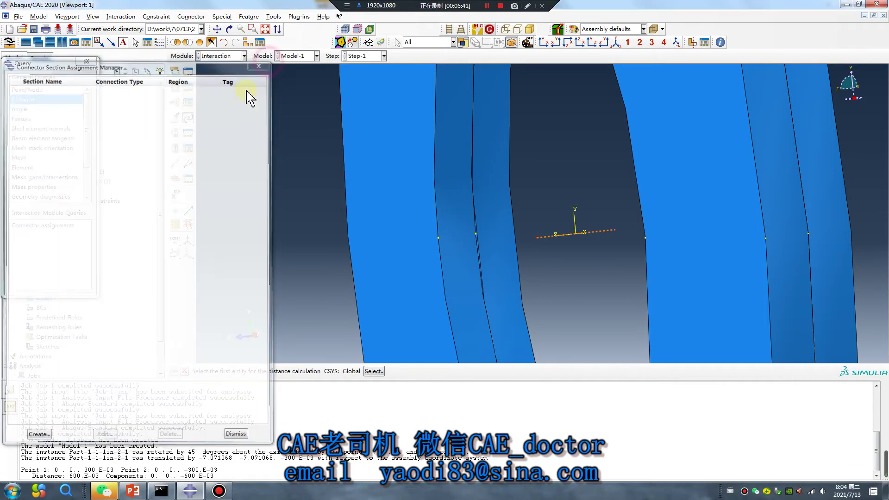
pyautogui.click(373, 370)
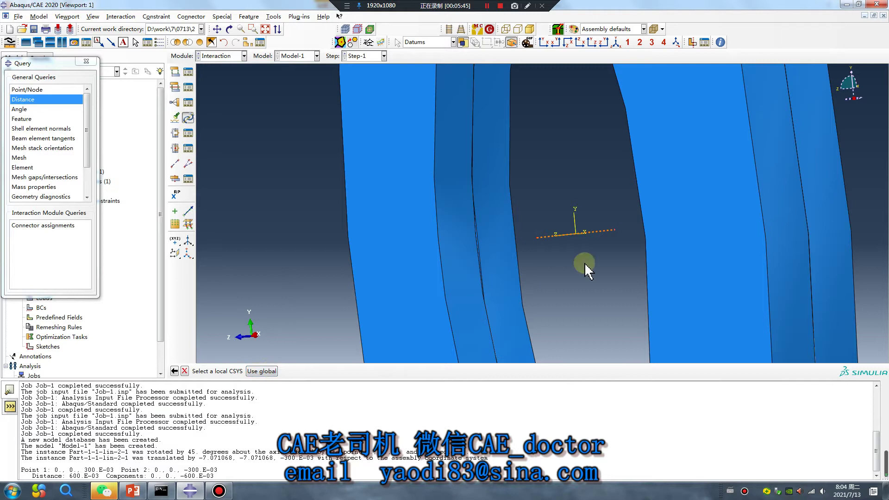
pyautogui.click(261, 371)
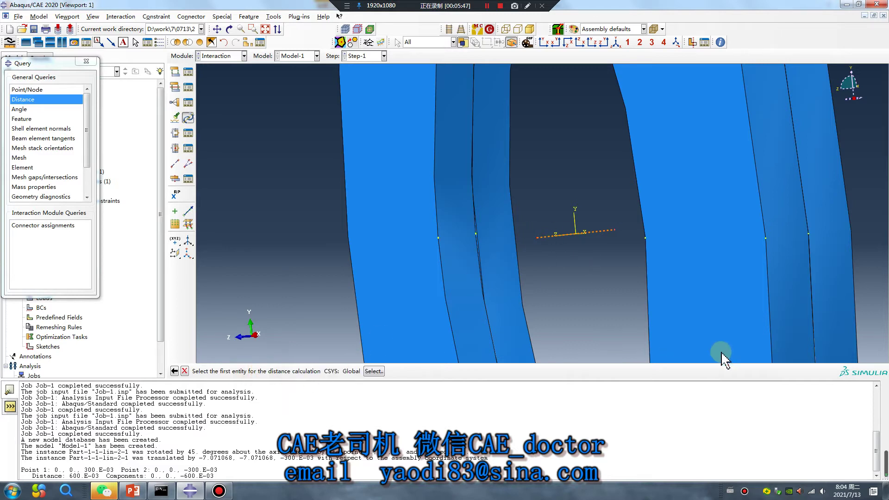
pyautogui.click(373, 371)
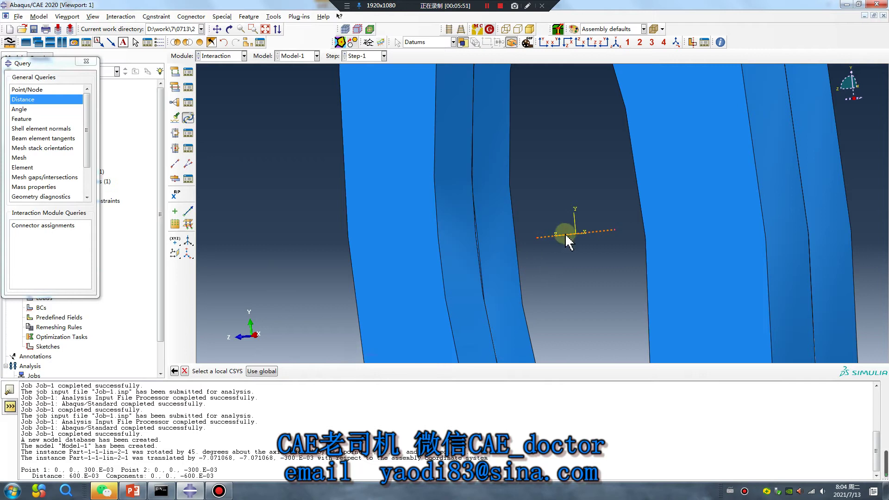
pyautogui.keyDown('ctrl'); pyautogui.keyDown('alt'); pyautogui.moveTo(648, 257); pyautogui.dragTo(383, 353); pyautogui.keyUp('alt'); pyautogui.keyUp('ctrl')
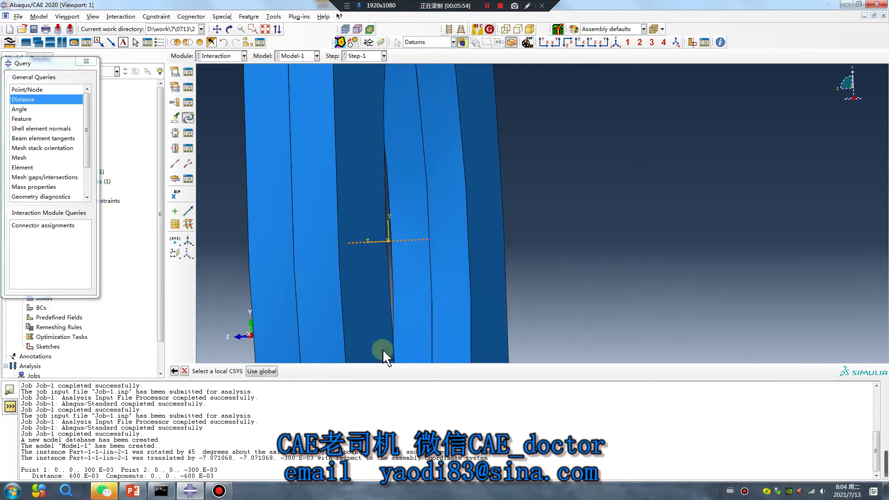
pyautogui.click(261, 371)
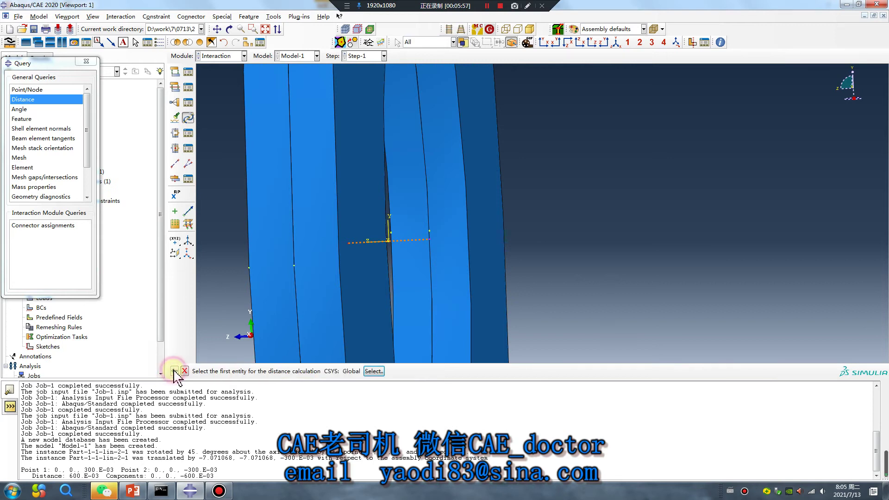
pyautogui.click(379, 372)
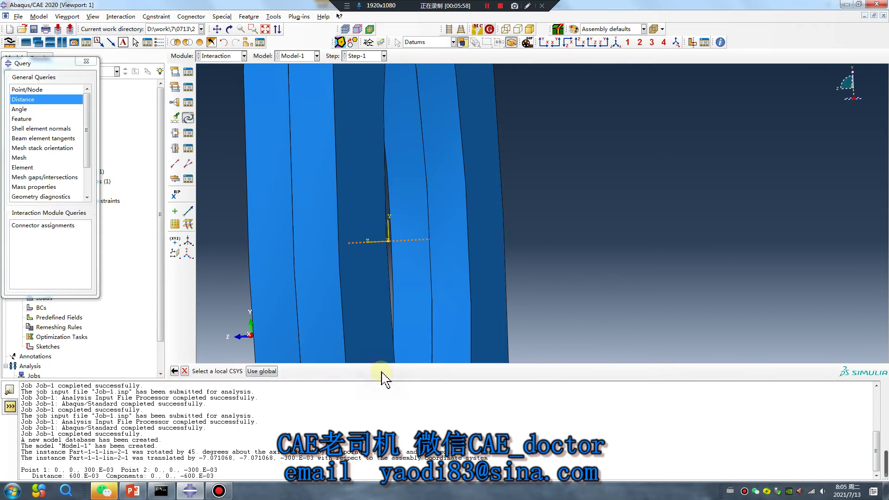
pyautogui.click(277, 373)
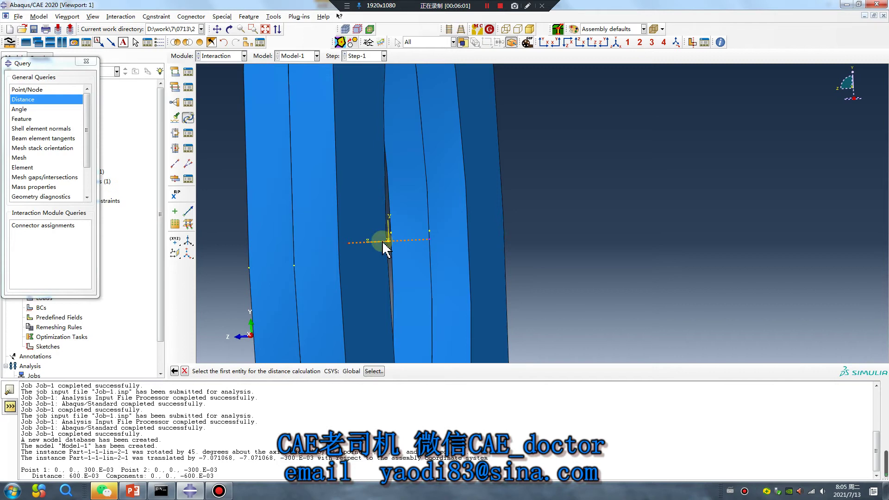
pyautogui.click(374, 371)
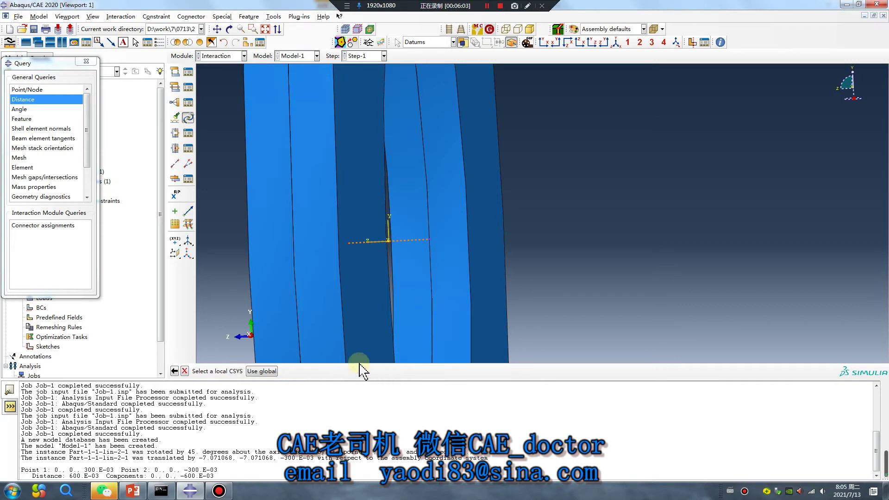
pyautogui.click(259, 373)
# Leave the query and create the hinge wire between RP-1 and RP-2.
pyautogui.press('Escape')
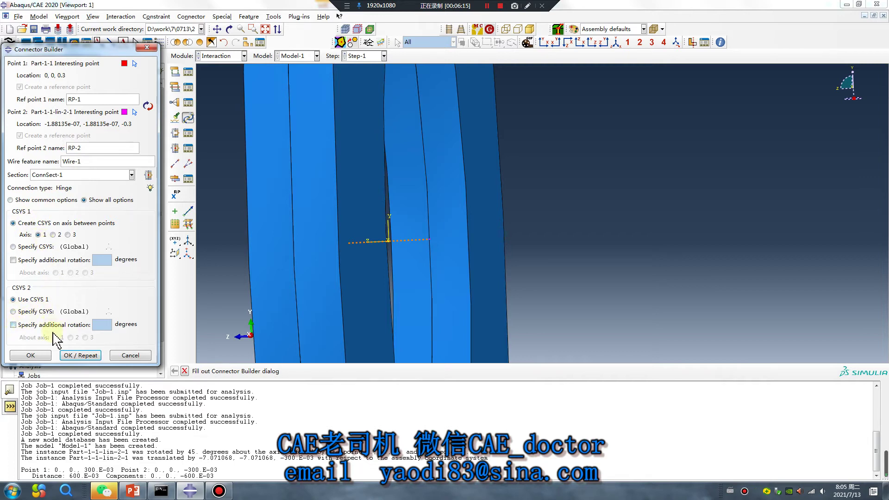
pyautogui.click(41, 357)
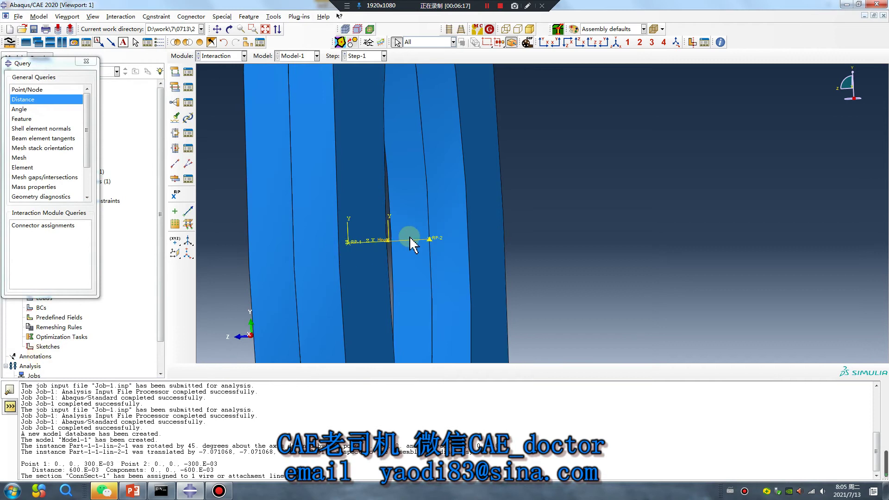
pyautogui.keyDown('ctrl'); pyautogui.keyDown('alt'); pyautogui.moveTo(407, 238); pyautogui.dragTo(592, 244); pyautogui.keyUp('alt'); pyautogui.keyUp('ctrl')
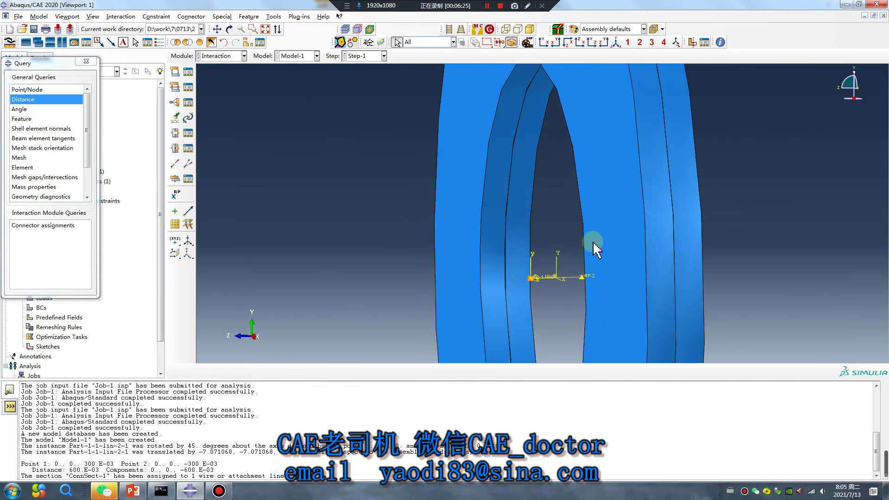
# Start a general contact interaction in the Initial step.
pyautogui.click(86, 60)
pyautogui.click(214, 56)
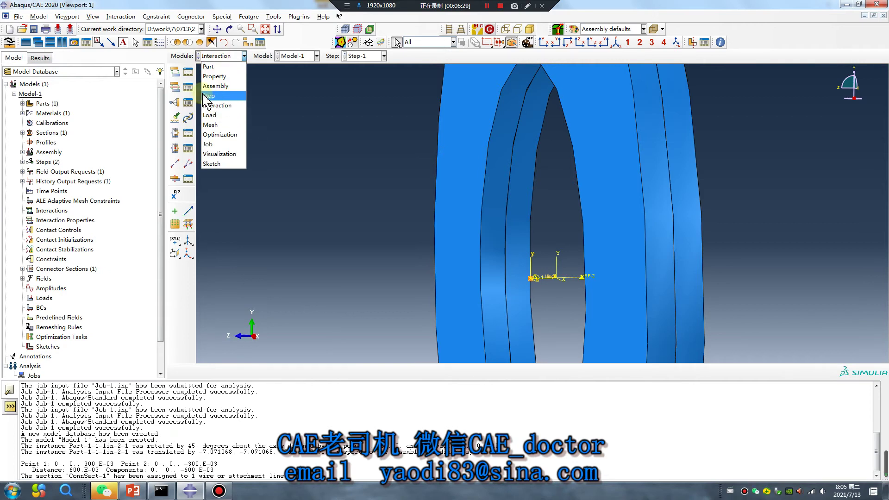
pyautogui.click(175, 71)
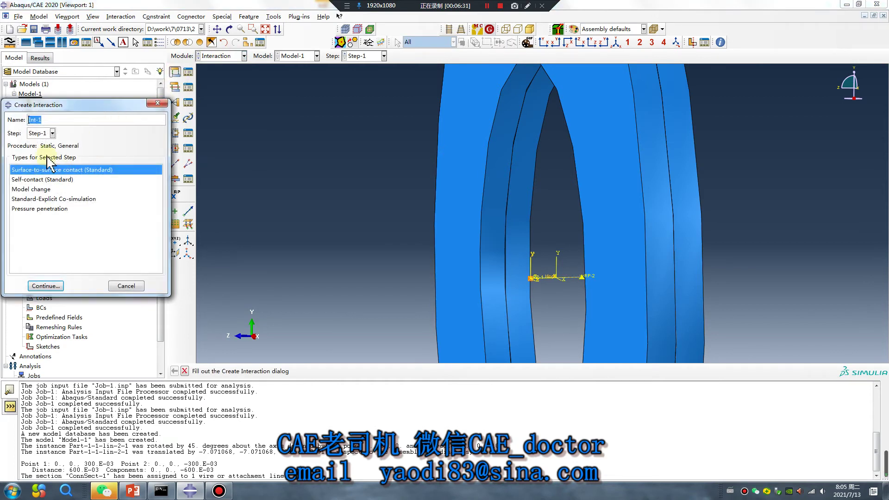
pyautogui.click(47, 134)
pyautogui.click(39, 142)
pyautogui.click(64, 170)
pyautogui.keyDown('ctrl'); pyautogui.keyDown('alt'); pyautogui.moveTo(511, 182); pyautogui.dragTo(440, 159); pyautogui.keyUp('alt'); pyautogui.keyUp('ctrl')
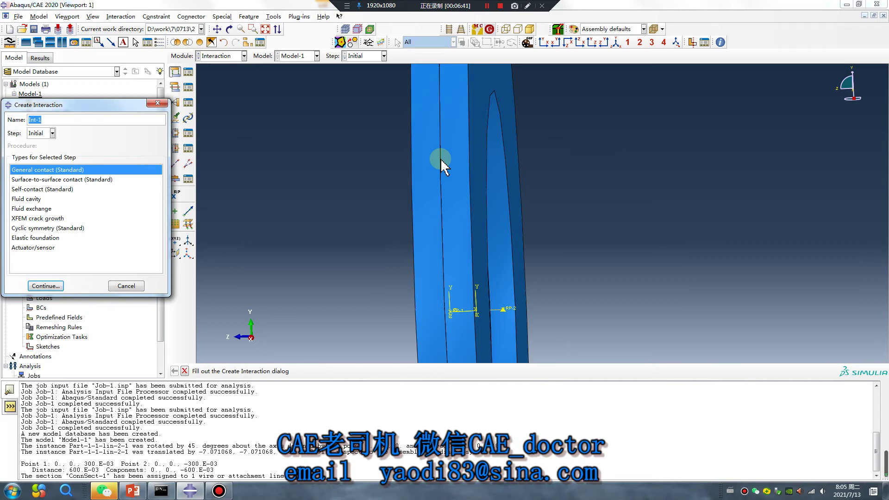
pyautogui.click(45, 285)
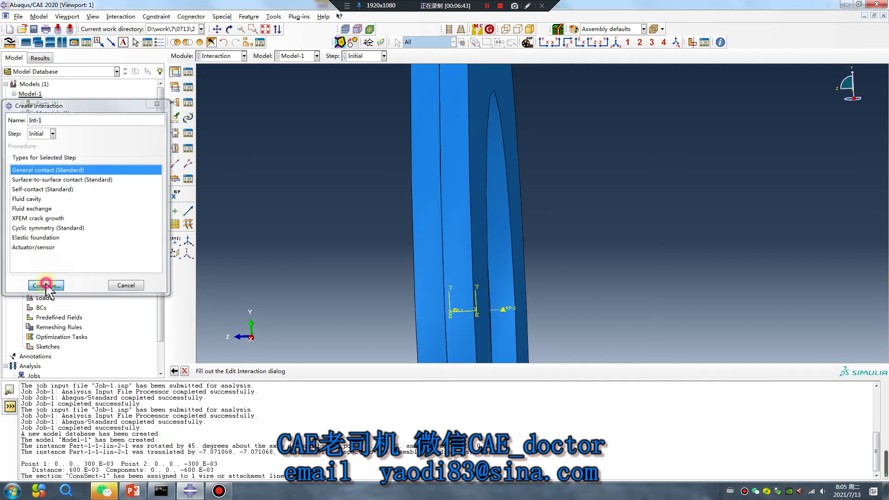
# Create contact property IntProp-1 with tangential and hard normal behaviour.
pyautogui.click(176, 230)
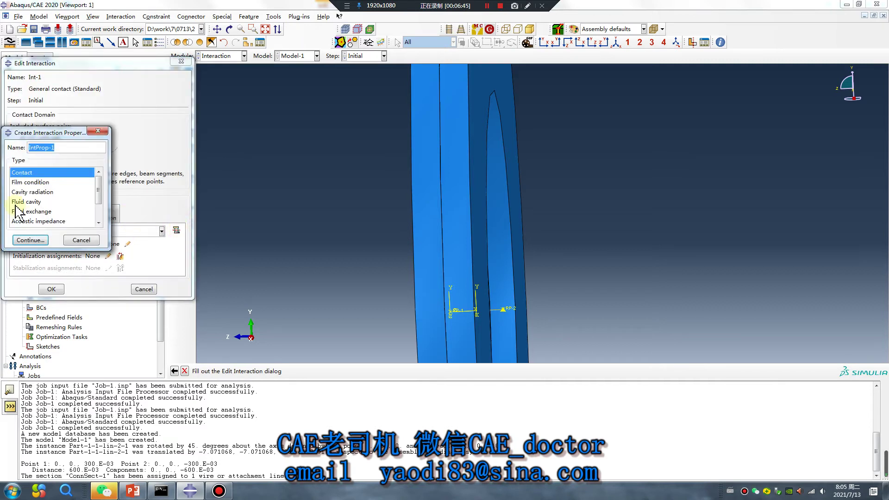
pyautogui.click(42, 240)
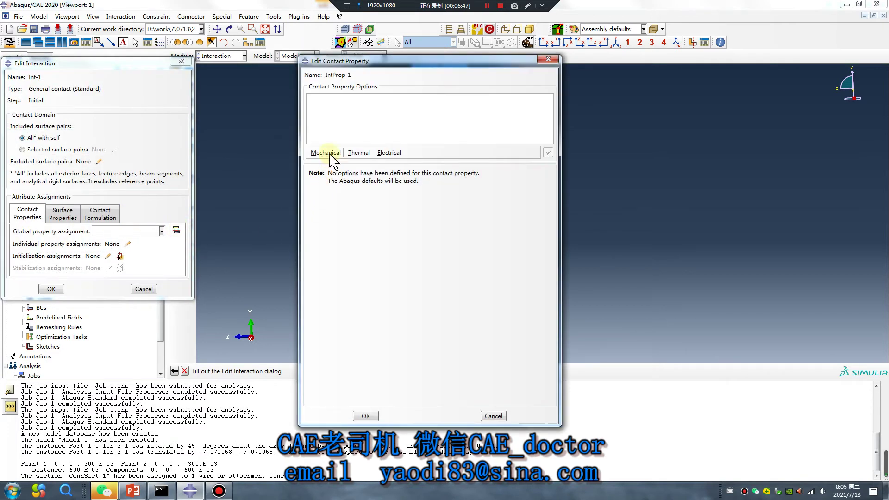
pyautogui.click(329, 153)
pyautogui.click(339, 166)
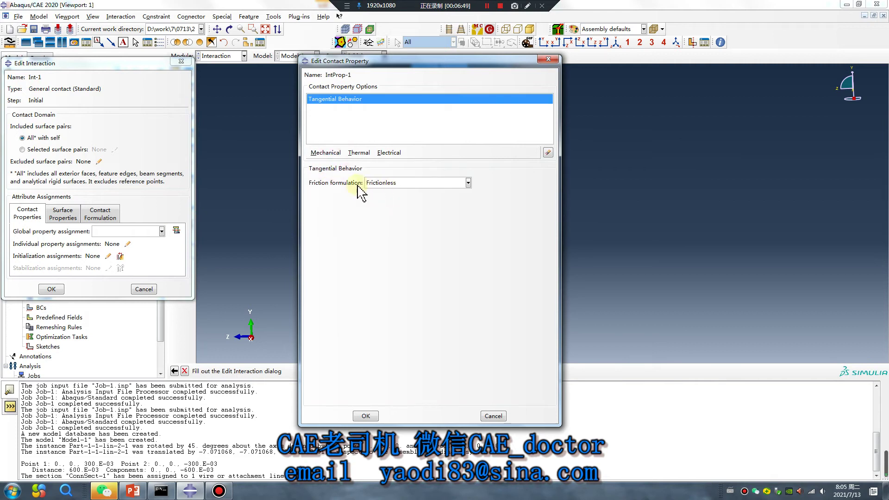
pyautogui.click(328, 153)
pyautogui.click(341, 174)
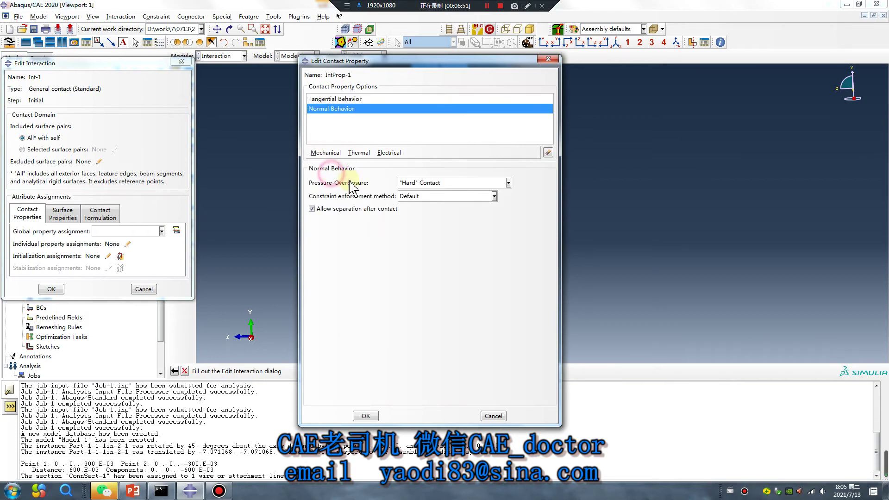
pyautogui.click(365, 416)
# Assign IntProp-1 as the global contact property and finish general contact Int-1.
pyautogui.click(161, 231)
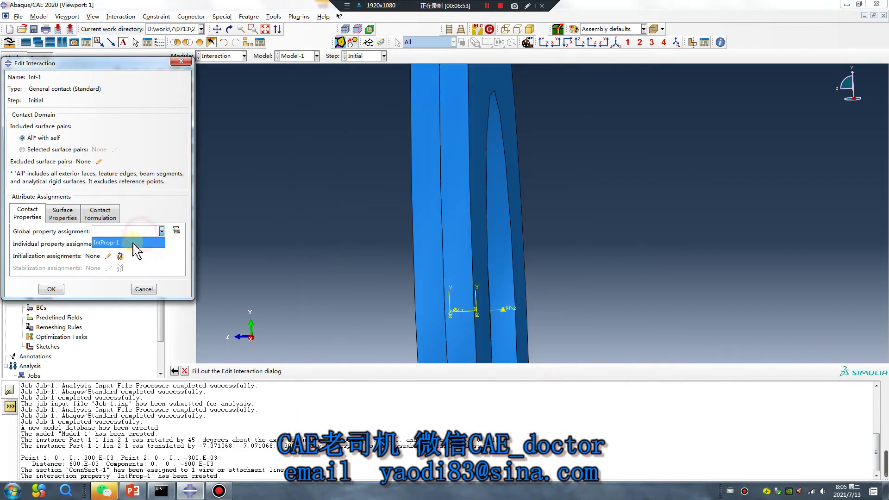
pyautogui.click(134, 240)
pyautogui.click(58, 289)
pyautogui.click(217, 56)
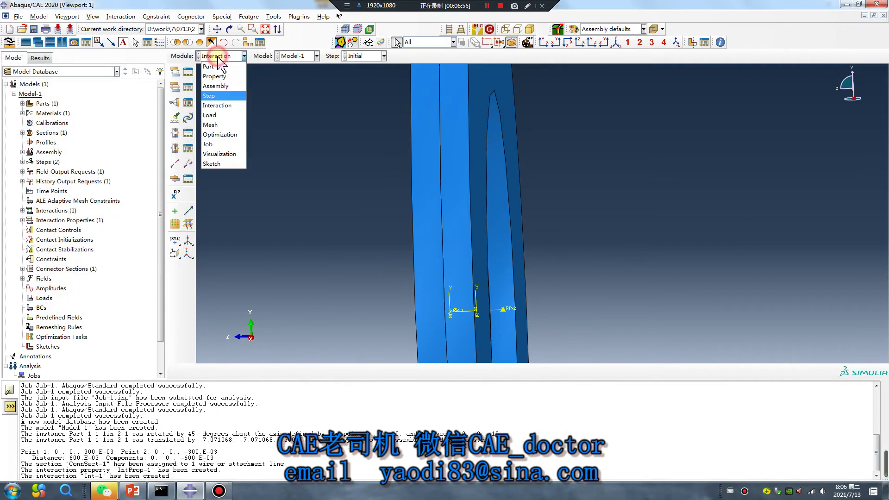
# In the Mesh module, set Part-1 mesh controls to hex sweep with medial axis.
pyautogui.click(218, 125)
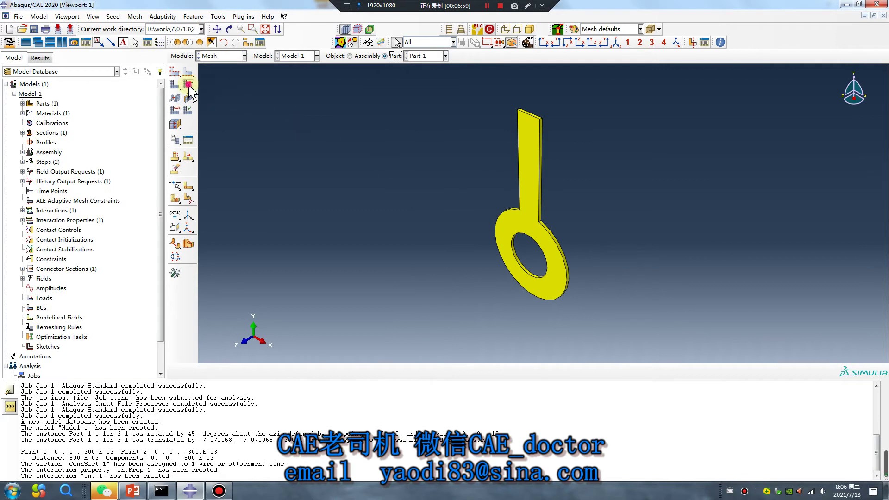
pyautogui.click(187, 84)
pyautogui.click(74, 160)
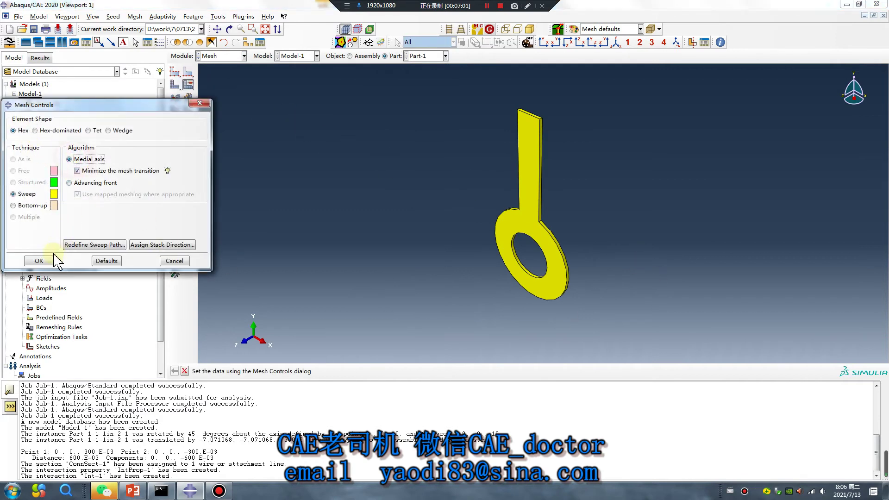
pyautogui.click(39, 261)
# Seed Part-1 with a global size of 0.5.
pyautogui.click(176, 124)
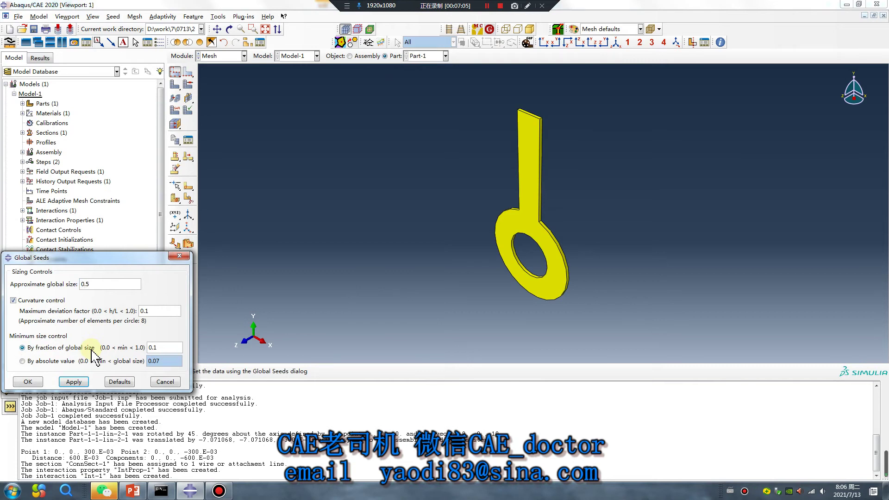
pyautogui.click(78, 383)
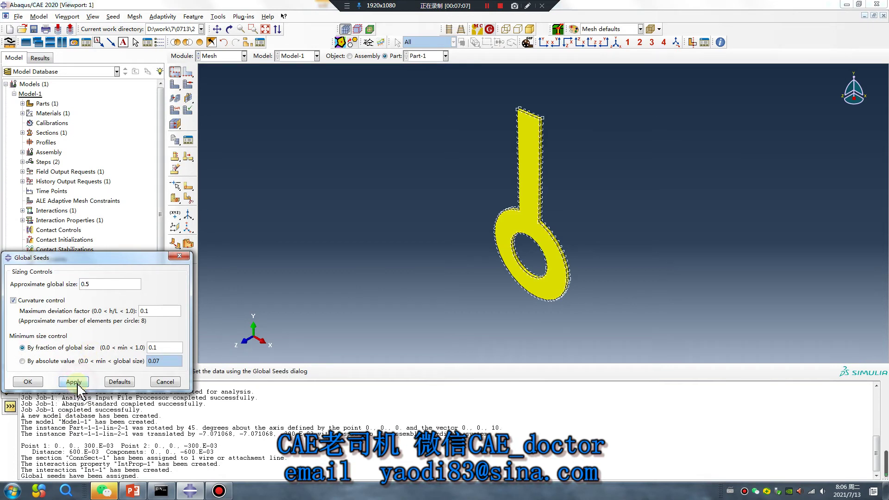
pyautogui.click(42, 383)
# Mesh Part-1, producing 260 elements.
pyautogui.click(175, 85)
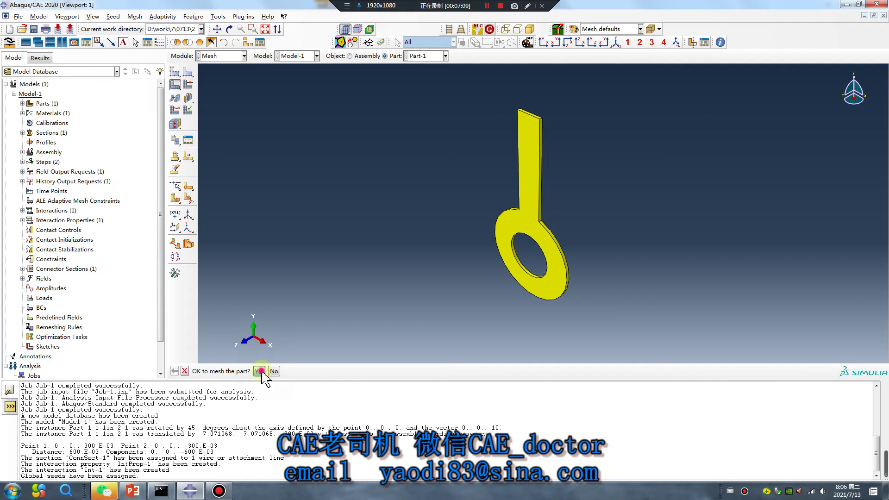
pyautogui.click(260, 370)
pyautogui.keyDown('ctrl'); pyautogui.keyDown('alt'); pyautogui.moveTo(551, 259); pyautogui.dragTo(536, 201); pyautogui.keyUp('alt'); pyautogui.keyUp('ctrl')
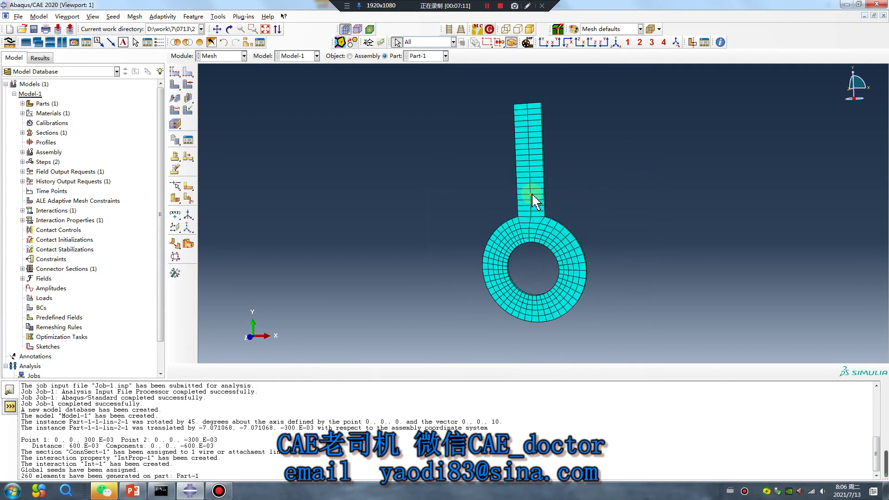
pyautogui.click(233, 56)
# Fully fix the first plate's ring with ENCASTRE boundary condition BC-1.
pyautogui.click(218, 116)
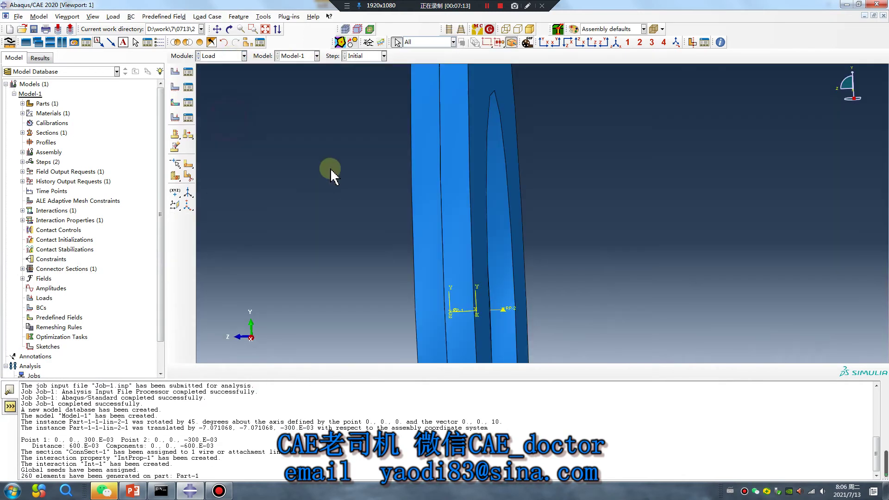
pyautogui.keyDown('ctrl'); pyautogui.keyDown('alt'); pyautogui.moveTo(440, 195); pyautogui.dragTo(544, 253); pyautogui.keyUp('alt'); pyautogui.keyUp('ctrl')
pyautogui.click(175, 88)
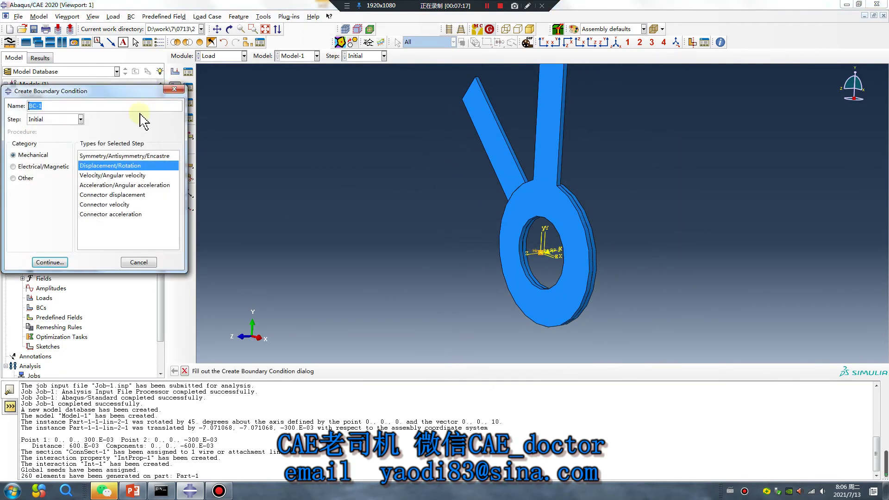
pyautogui.click(104, 156)
pyautogui.click(56, 262)
pyautogui.click(516, 210)
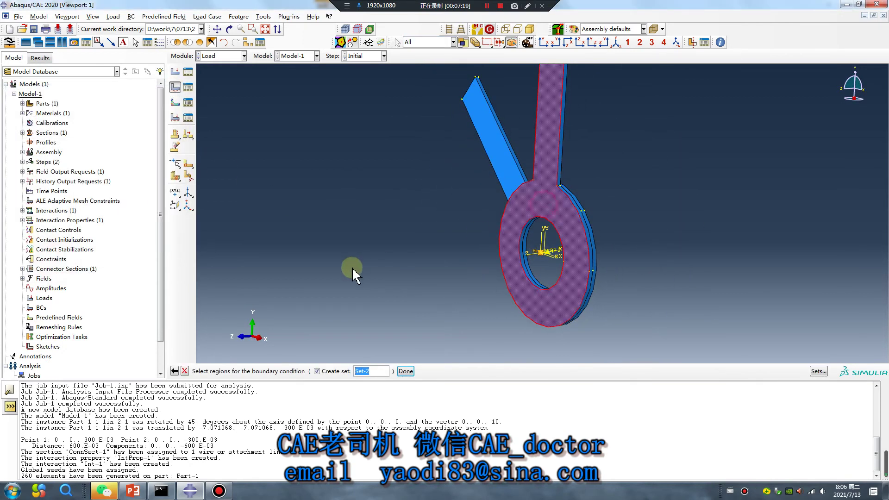
pyautogui.middleClick(291, 296)
pyautogui.click(11, 302)
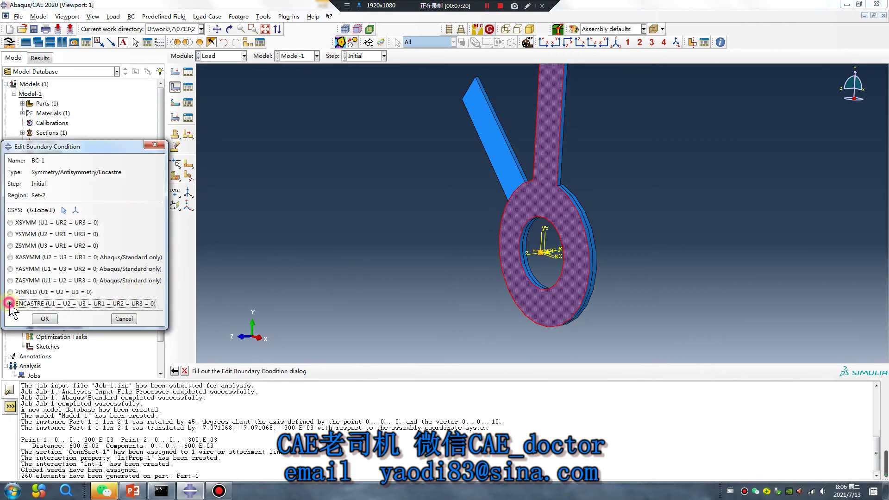
pyautogui.click(46, 317)
pyautogui.keyDown('ctrl'); pyautogui.keyDown('alt'); pyautogui.moveTo(526, 219); pyautogui.dragTo(571, 99); pyautogui.keyUp('alt'); pyautogui.keyUp('ctrl')
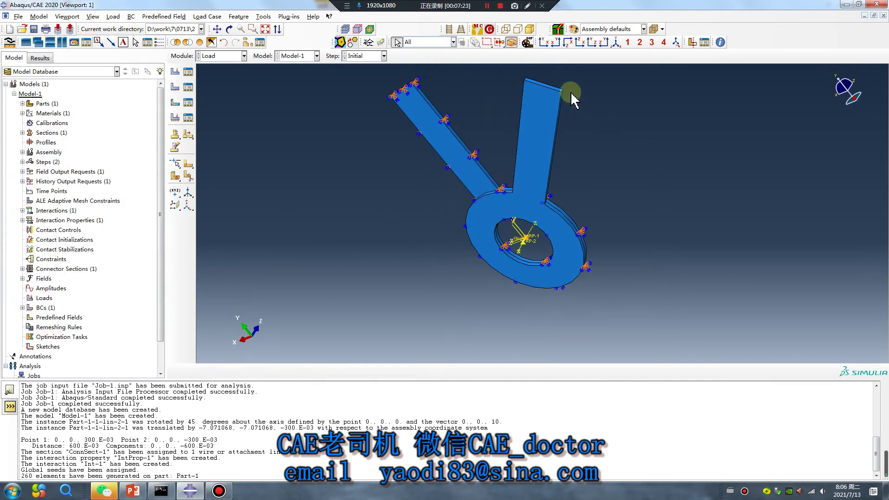
# Apply ZSYMM boundary condition BC-2 to the other plate's ring.
pyautogui.click(175, 87)
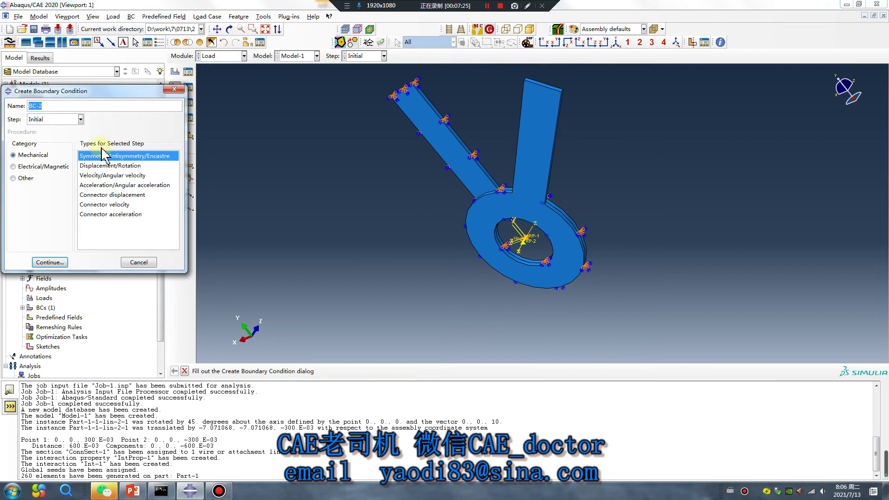
pyautogui.click(50, 263)
pyautogui.click(504, 206)
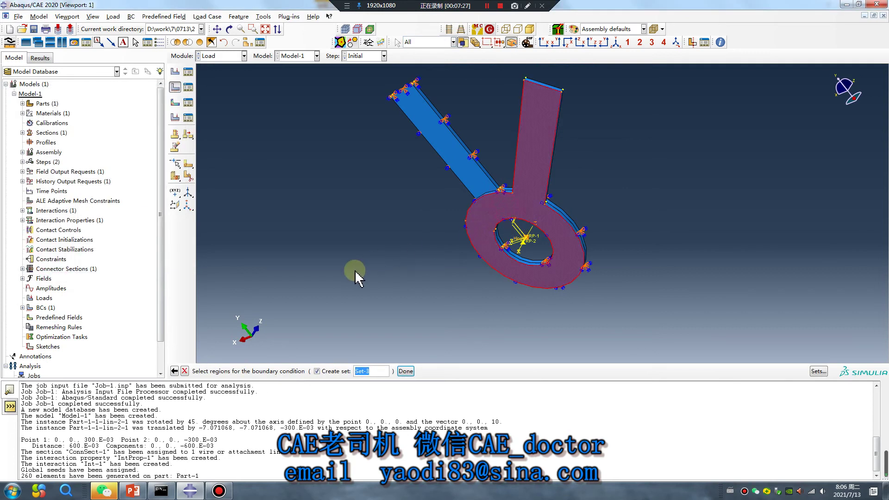
pyautogui.middleClick(353, 273)
pyautogui.keyDown('ctrl'); pyautogui.keyDown('alt'); pyautogui.moveTo(532, 280); pyautogui.dragTo(421, 291); pyautogui.keyUp('alt'); pyautogui.keyUp('ctrl')
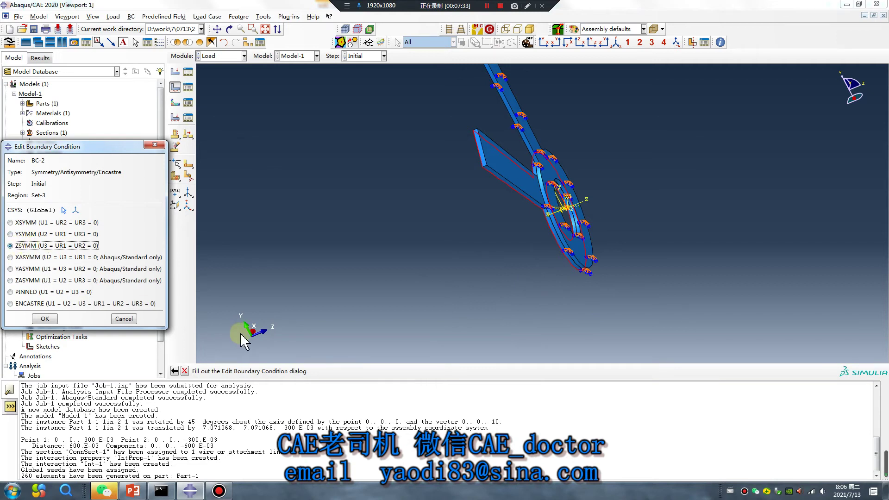
pyautogui.keyDown('ctrl'); pyautogui.keyDown('alt'); pyautogui.moveTo(497, 210); pyautogui.dragTo(535, 195); pyautogui.keyUp('alt'); pyautogui.keyUp('ctrl')
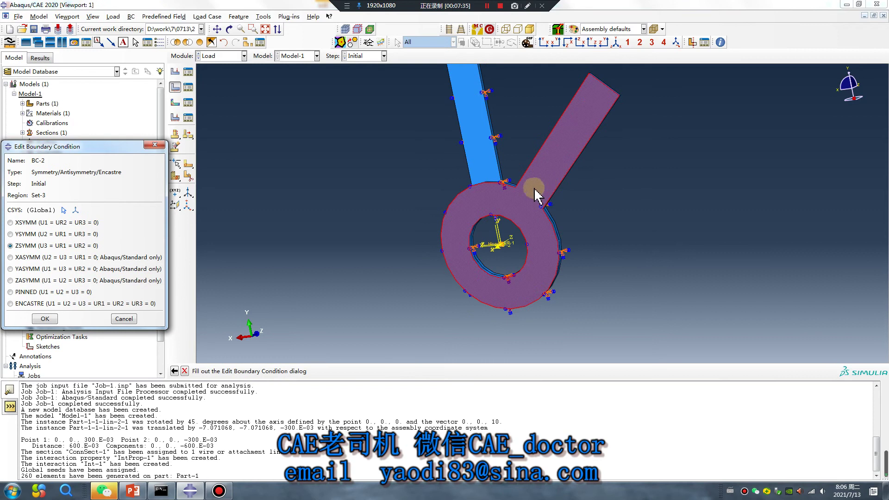
pyautogui.click(45, 319)
pyautogui.keyDown('ctrl'); pyautogui.keyDown('alt'); pyautogui.moveTo(652, 199); pyautogui.dragTo(555, 150); pyautogui.keyUp('alt'); pyautogui.keyUp('ctrl')
# Begin a third boundary condition of Displacement/Rotation type.
pyautogui.scroll(3, 556, 150)
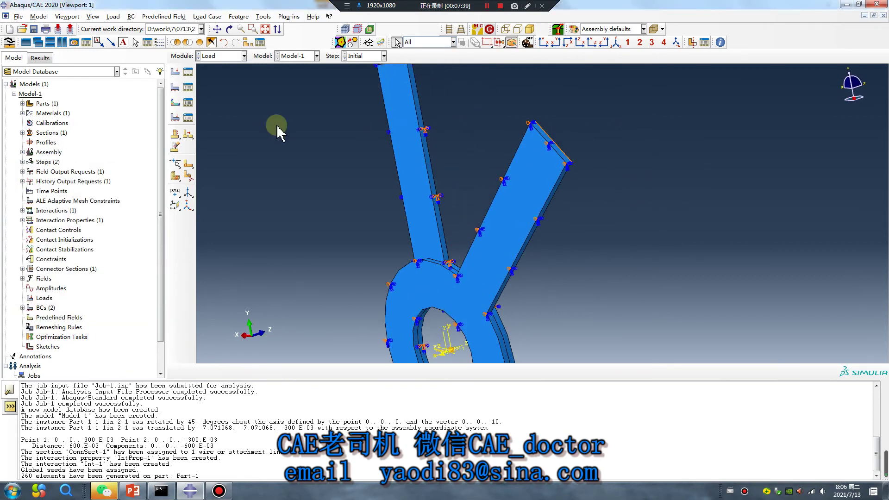
pyautogui.click(175, 87)
pyautogui.click(98, 165)
# Apply BC-3 in Step-1 to the angled arm's end edge.
pyautogui.click(53, 120)
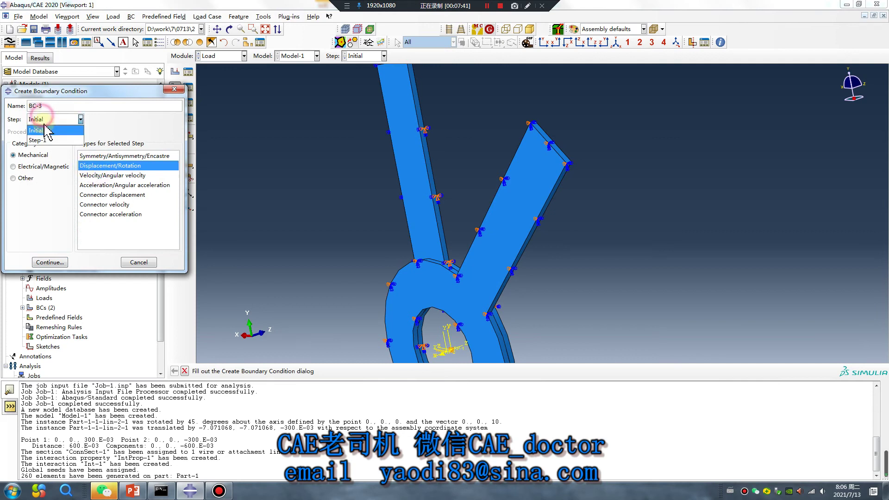
pyautogui.click(46, 135)
pyautogui.click(49, 262)
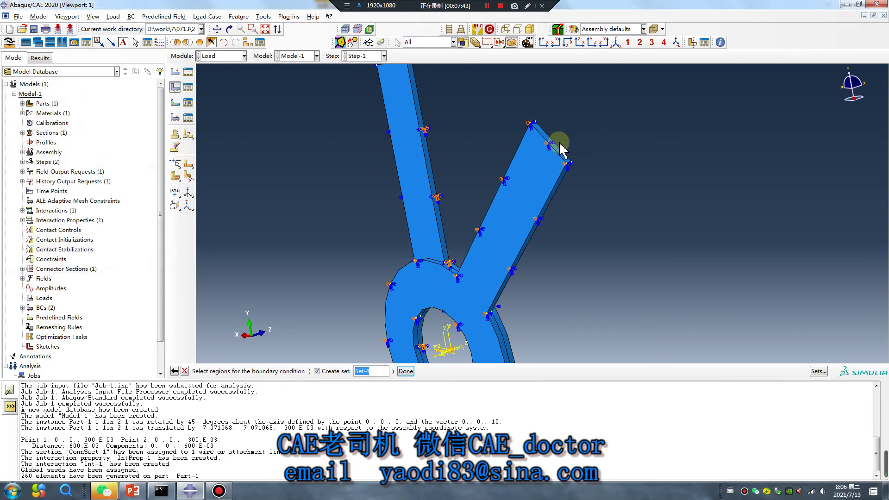
pyautogui.click(558, 156)
pyautogui.middleClick(627, 202)
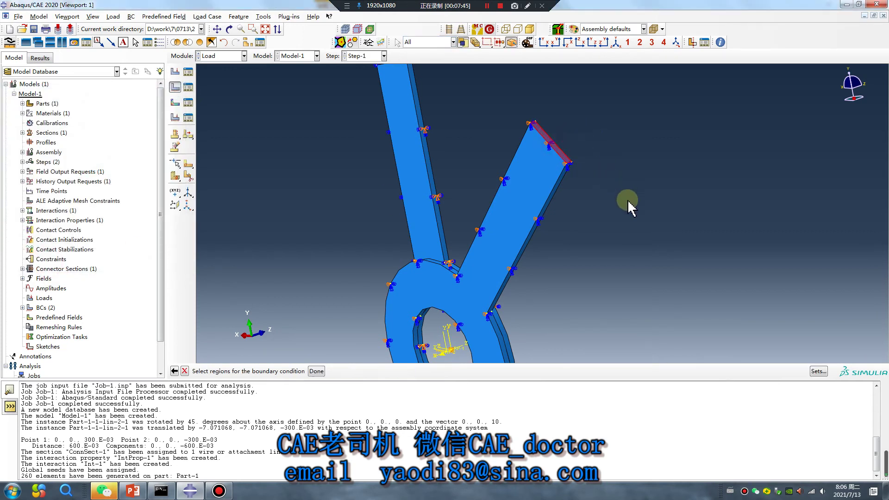
pyautogui.keyDown('ctrl'); pyautogui.keyDown('alt'); pyautogui.moveTo(352, 289); pyautogui.dragTo(684, 213); pyautogui.keyUp('alt'); pyautogui.keyUp('ctrl')
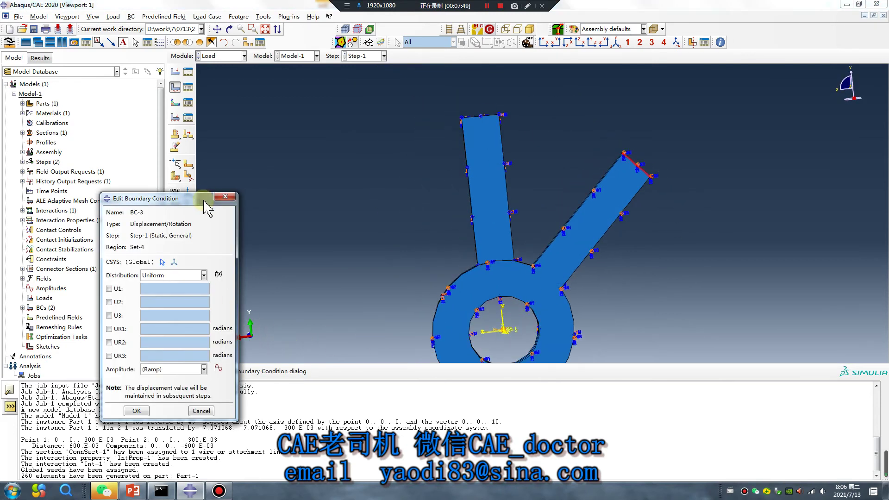
pyautogui.moveTo(206, 198); pyautogui.dragTo(158, 213)
# Set U1 to -0.5 and hold U3, UR1 and UR2 at zero.
pyautogui.click(69, 299)
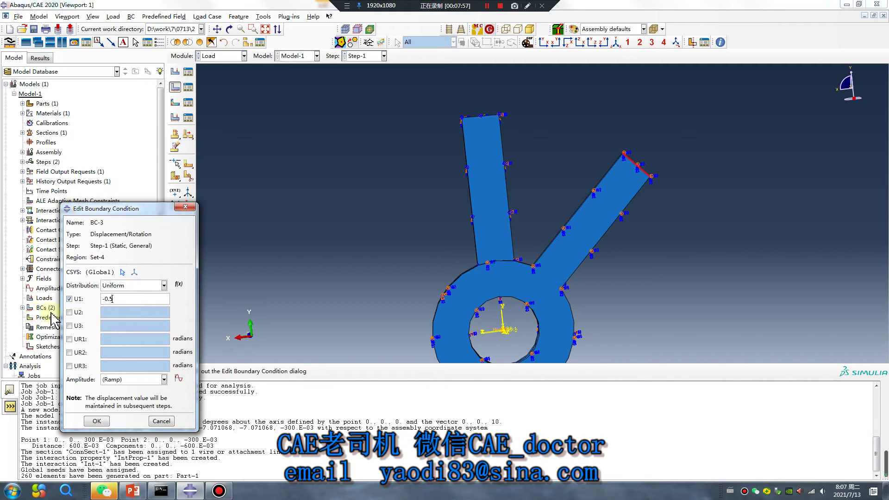
pyautogui.click(69, 312)
pyautogui.click(70, 312)
pyautogui.click(70, 326)
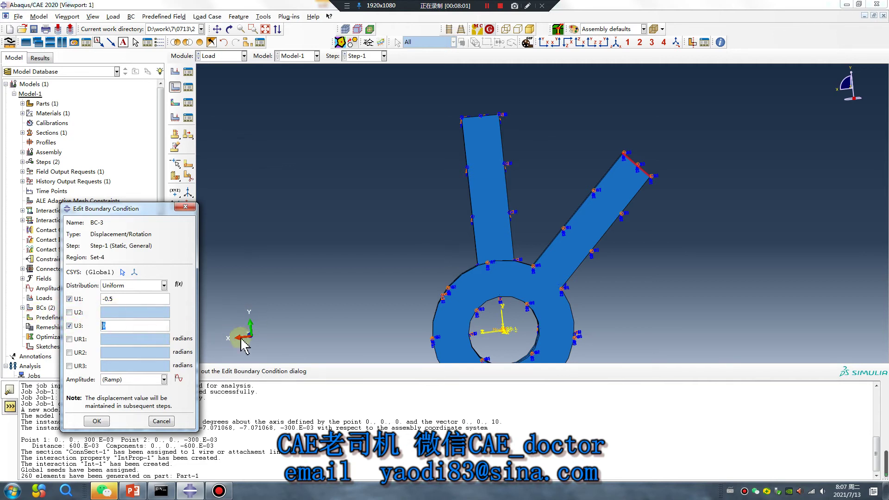
pyautogui.click(69, 339)
pyautogui.click(70, 352)
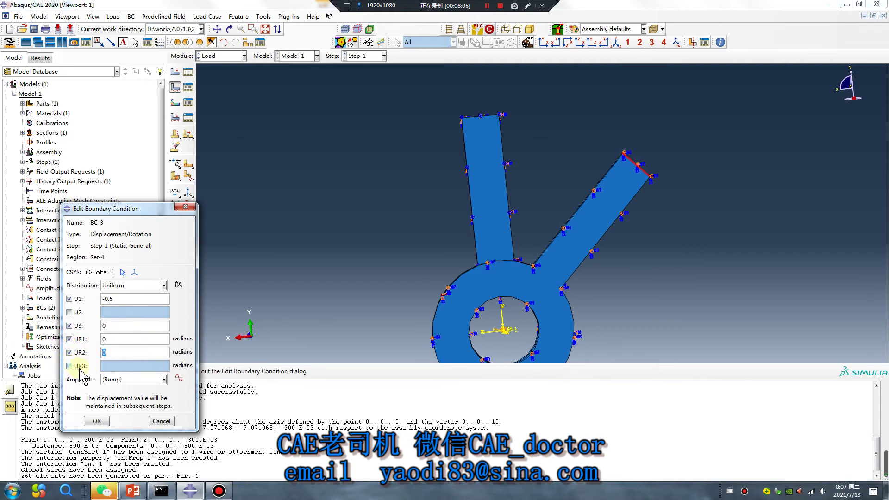
pyautogui.click(96, 421)
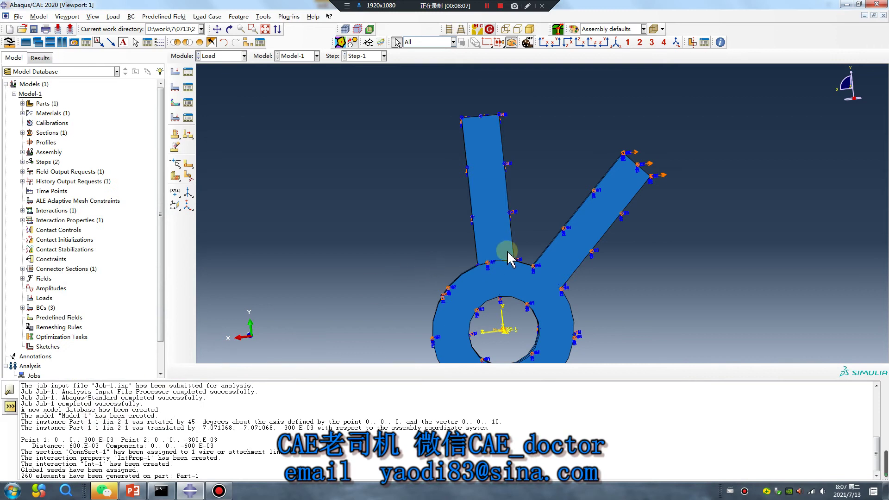
# Create Job-1 from Model-1 in the Job module and submit it.
pyautogui.click(229, 57)
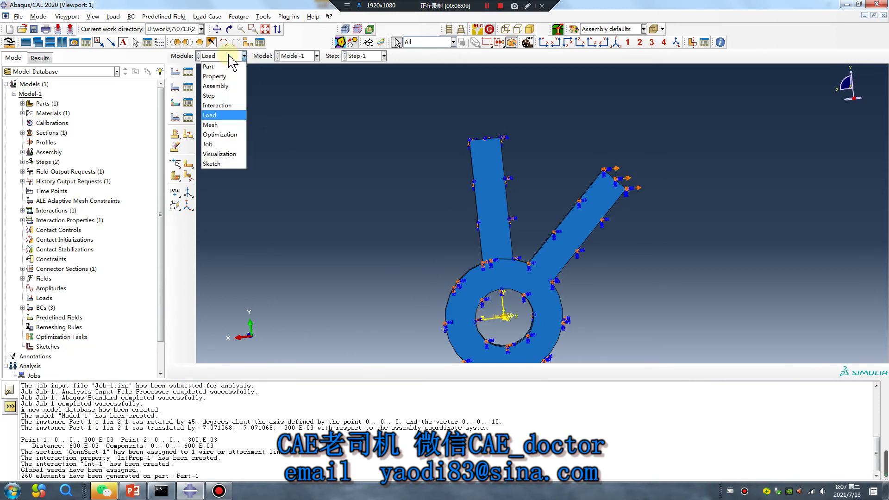
pyautogui.click(209, 144)
pyautogui.click(188, 72)
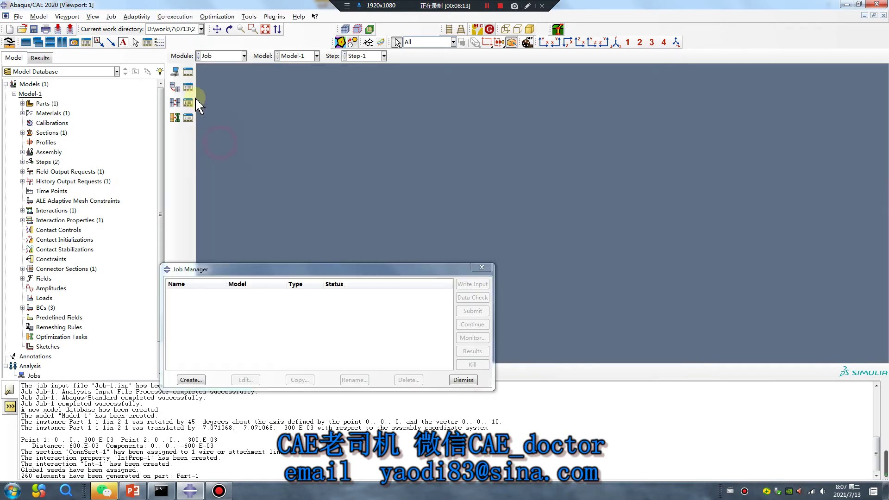
pyautogui.click(190, 380)
pyautogui.click(229, 294)
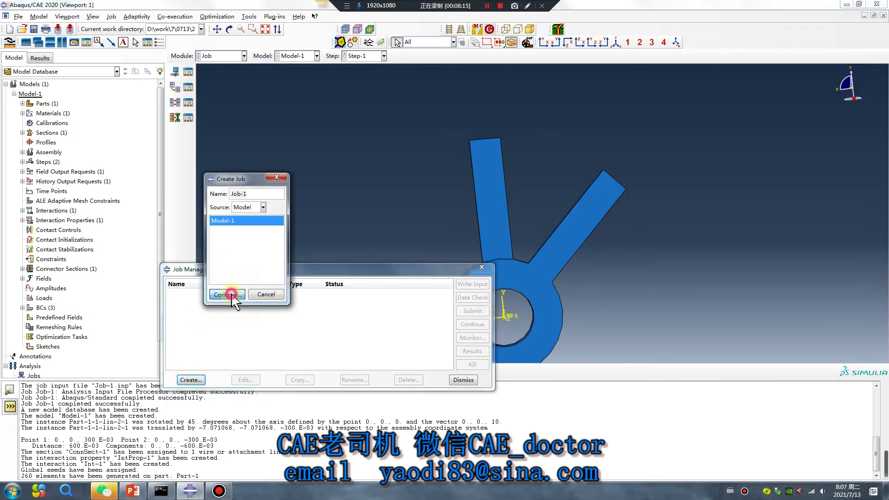
pyautogui.click(65, 283)
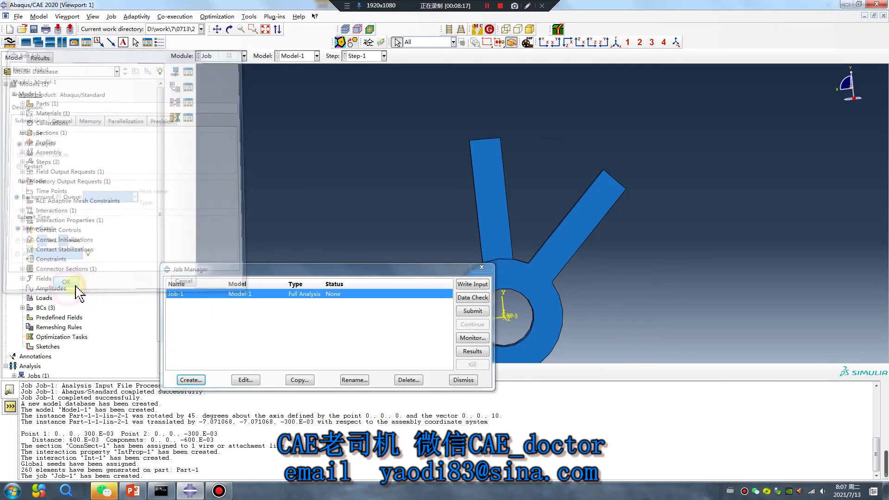
pyautogui.click(473, 311)
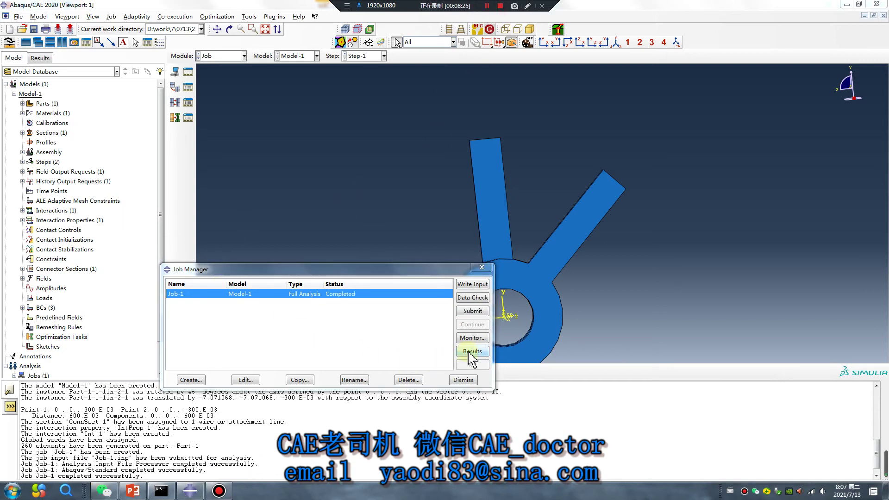
# Open Job-1.odb and animate Mises stress contours on the deformed shape.
pyautogui.click(471, 351)
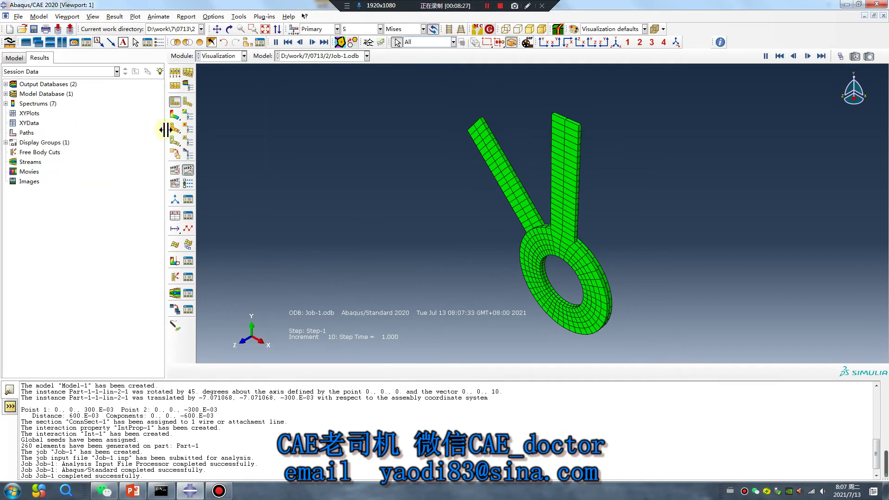
pyautogui.click(175, 116)
pyautogui.click(188, 170)
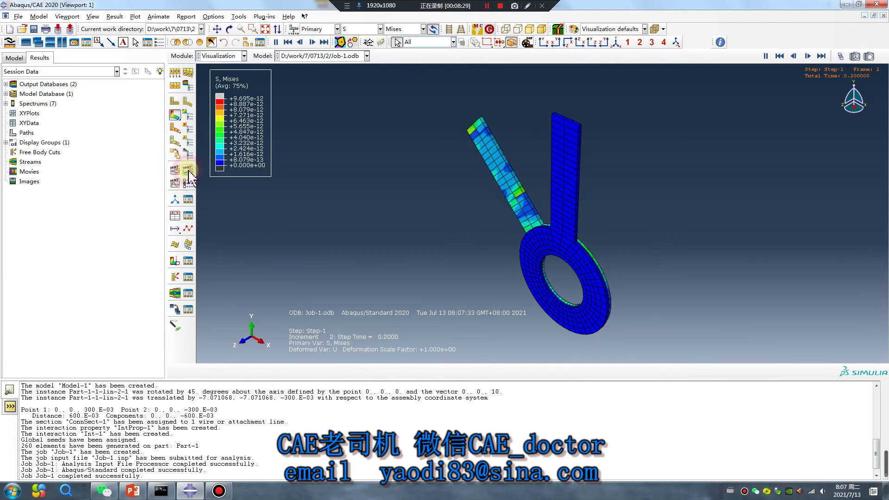
pyautogui.keyDown('ctrl'); pyautogui.keyDown('alt'); pyautogui.moveTo(440, 232); pyautogui.dragTo(528, 276); pyautogui.keyUp('alt'); pyautogui.keyUp('ctrl')
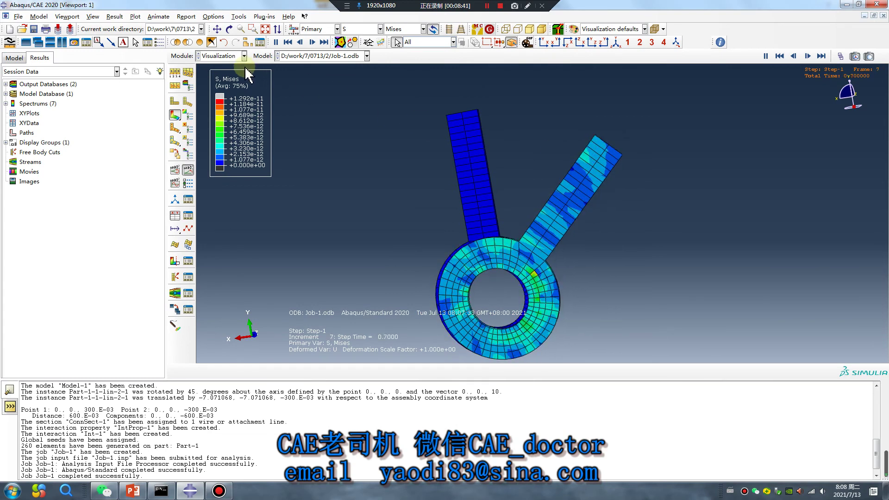
# Return to the Interaction module for Model-1.
pyautogui.click(224, 56)
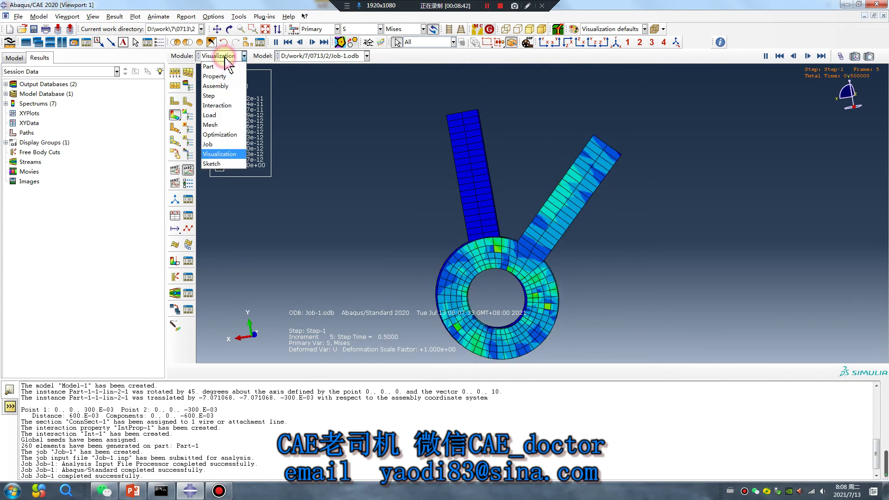
pyautogui.click(217, 106)
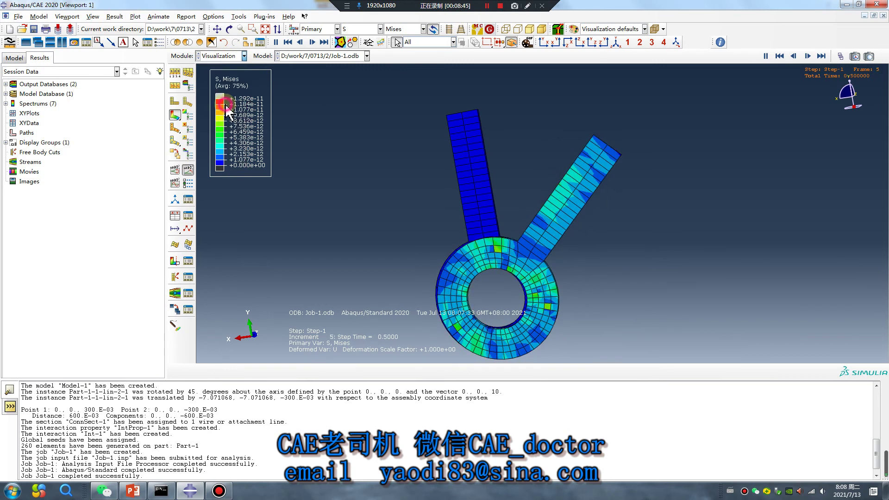
pyautogui.keyDown('ctrl'); pyautogui.keyDown('alt'); pyautogui.moveTo(514, 259); pyautogui.dragTo(504, 310); pyautogui.keyUp('alt'); pyautogui.keyUp('ctrl')
pyautogui.scroll(-5, 504, 309)
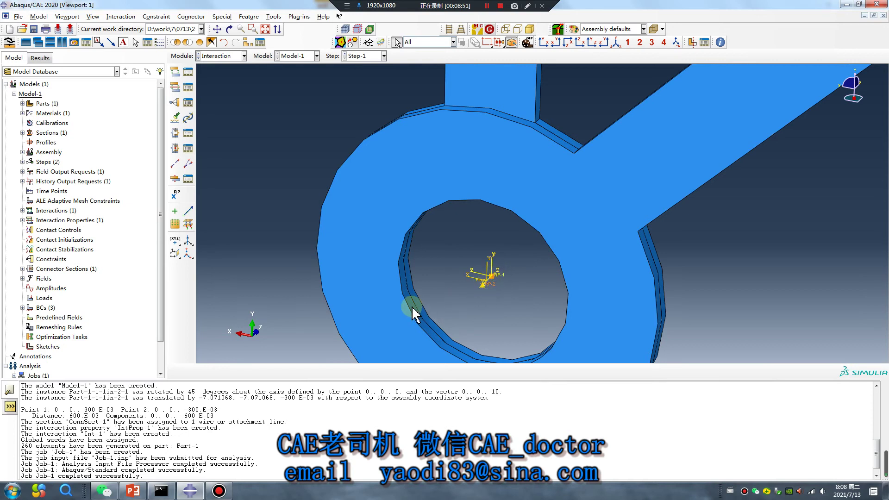
# Couple RP-2 to the ring hole's inner face.
pyautogui.click(175, 102)
pyautogui.click(25, 187)
pyautogui.click(25, 256)
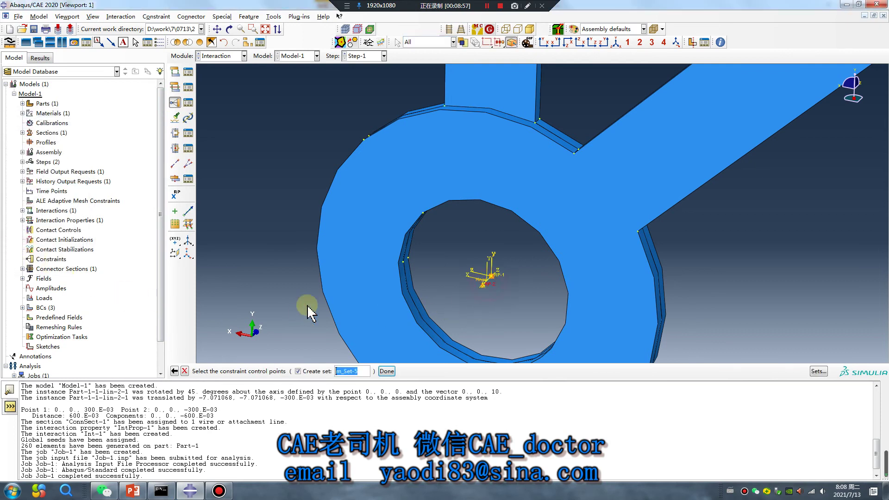
pyautogui.click(481, 297)
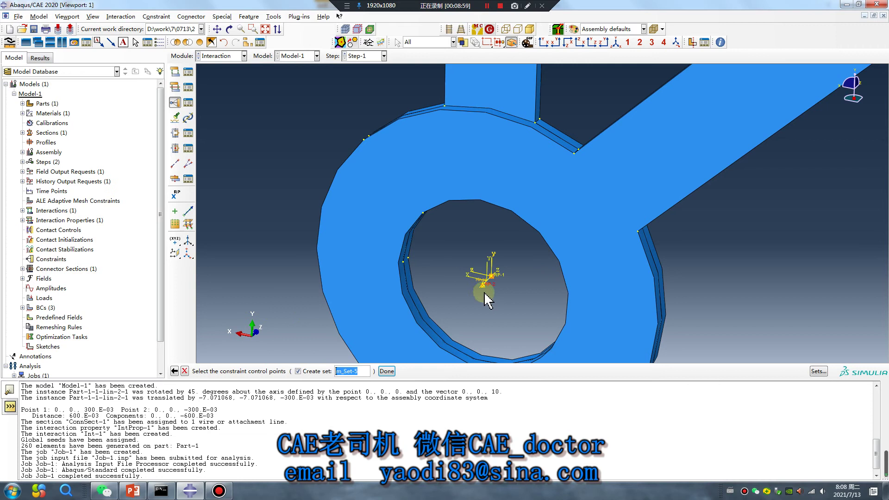
pyautogui.click(394, 370)
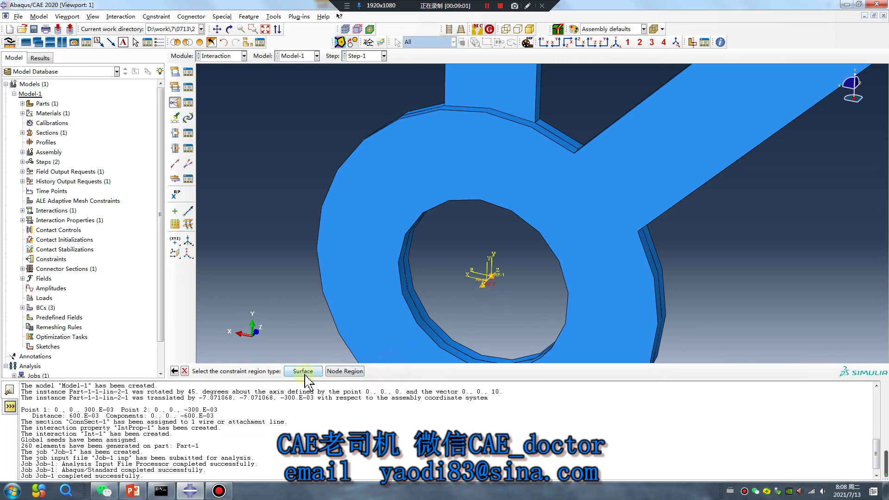
pyautogui.click(301, 371)
pyautogui.click(418, 324)
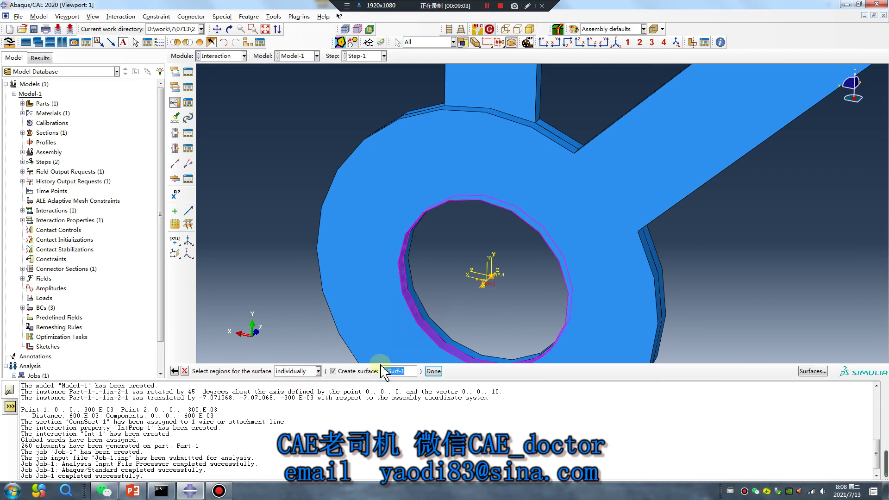
pyautogui.click(433, 370)
pyautogui.click(41, 320)
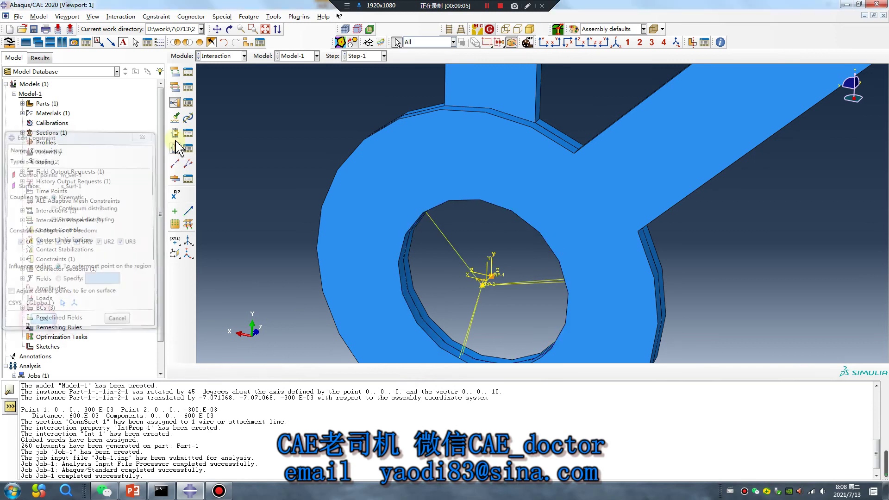
# Couple RP-1 to the other ring hole's inner face.
pyautogui.click(175, 102)
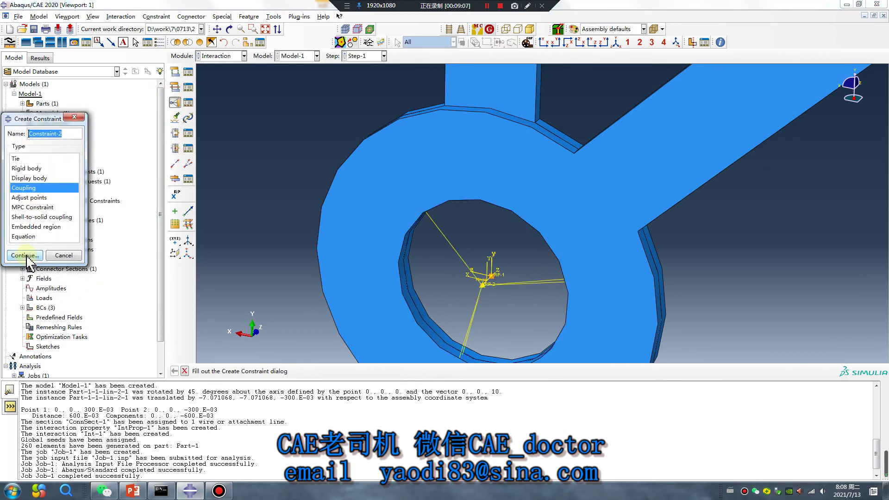
pyautogui.click(25, 255)
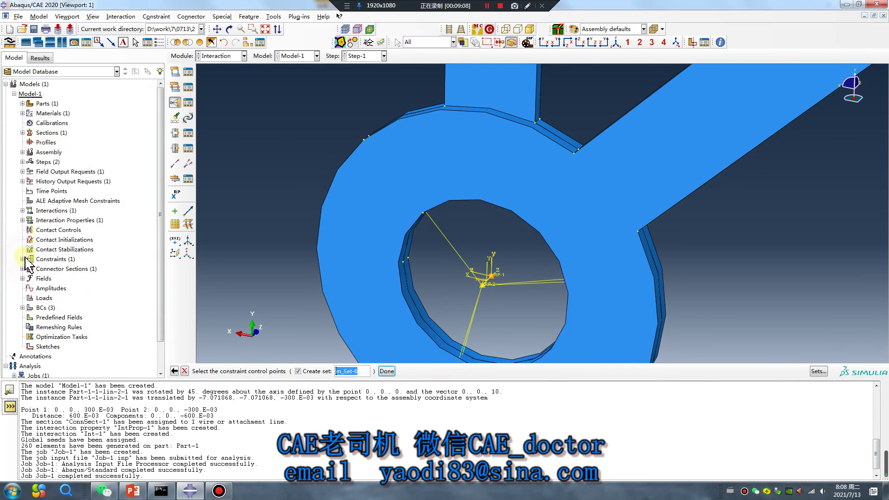
pyautogui.click(498, 273)
pyautogui.click(386, 371)
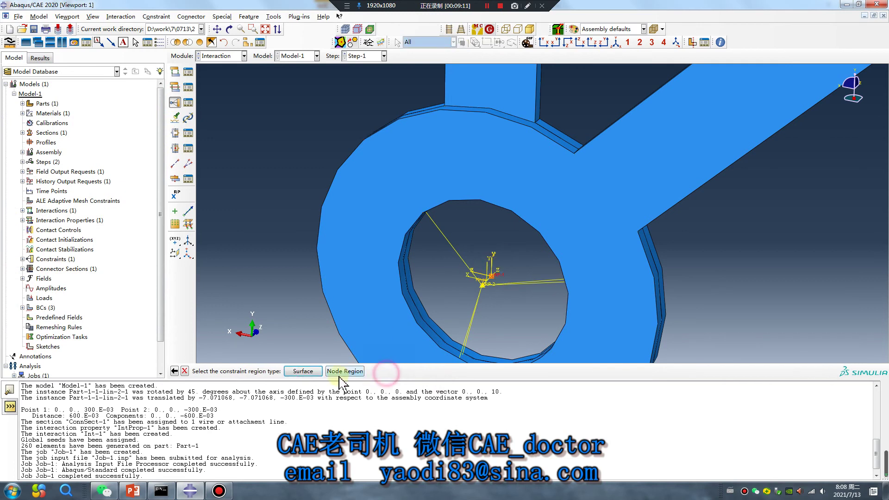
pyautogui.click(308, 372)
pyautogui.click(438, 329)
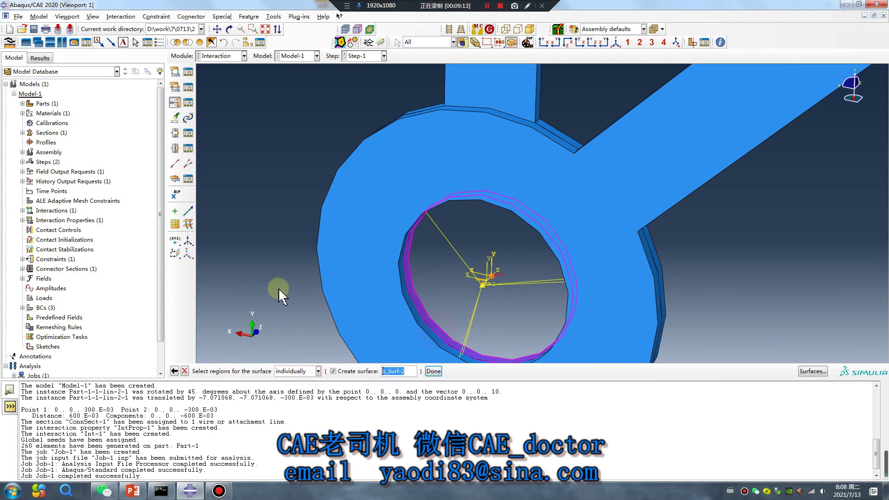
pyautogui.middleClick(274, 287)
pyautogui.click(44, 314)
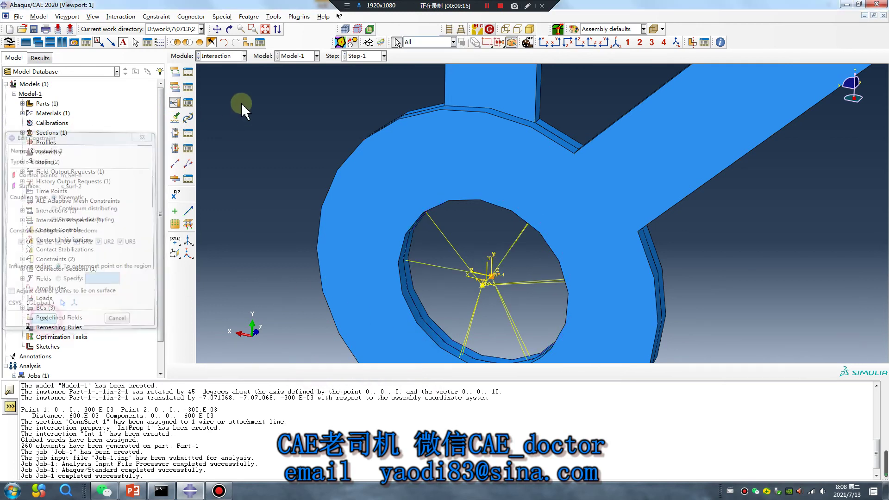
pyautogui.click(206, 55)
# Resubmit Job-1 from the Job module, overwriting the previous results.
pyautogui.click(214, 143)
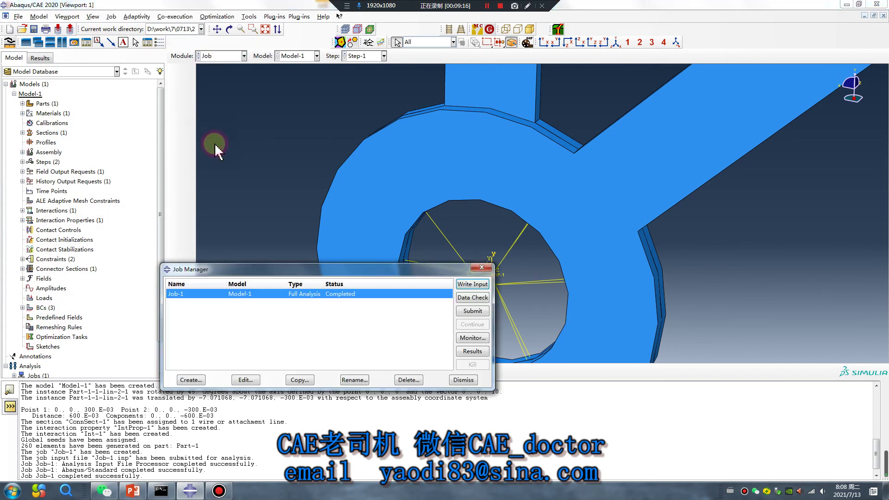
pyautogui.click(472, 311)
pyautogui.click(32, 180)
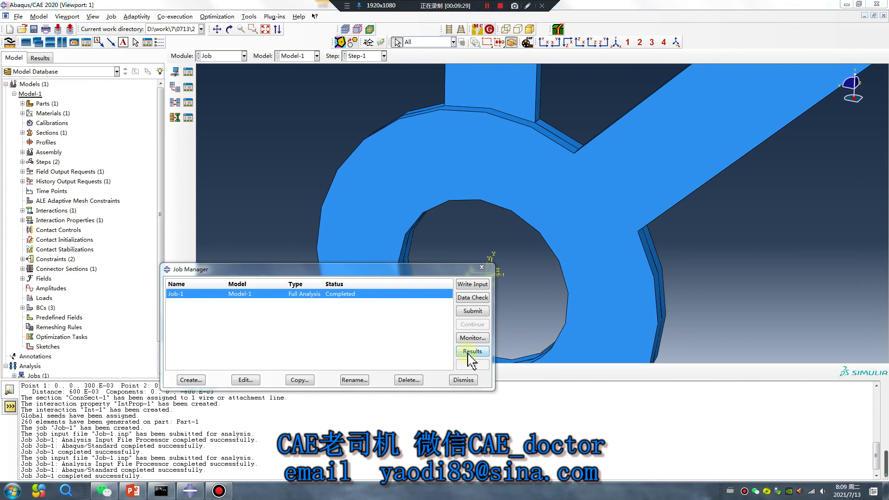
# Open Job-1 results and animate Mises stress contours on the deformed plates.
pyautogui.click(470, 352)
pyautogui.click(178, 114)
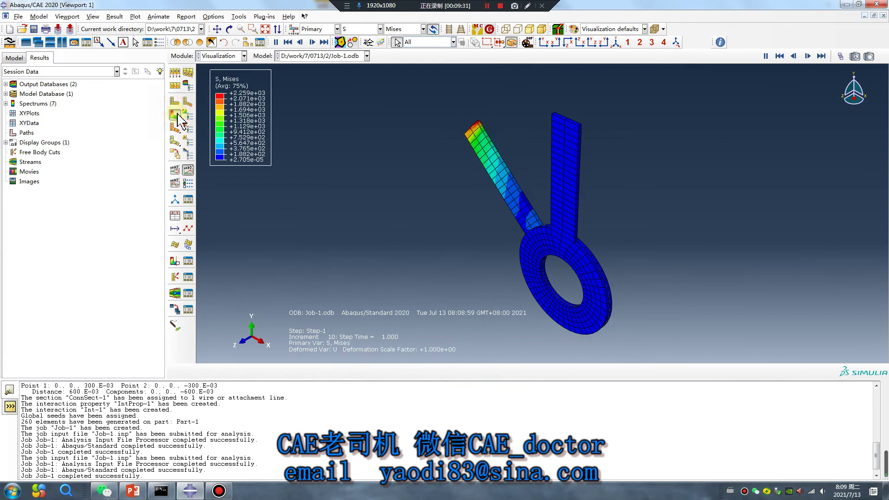
pyautogui.click(192, 169)
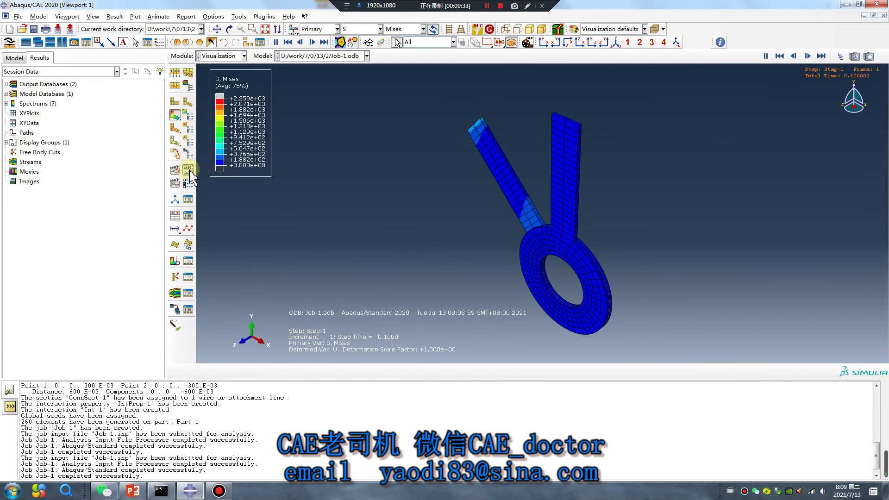
pyautogui.keyDown('ctrl'); pyautogui.keyDown('alt'); pyautogui.moveTo(473, 225); pyautogui.dragTo(556, 269); pyautogui.keyUp('alt'); pyautogui.keyUp('ctrl')
# Isolate PART-1-1, then PART-1-1-LIN-2-1, and animate that plate's Mises stress.
pyautogui.click(188, 169)
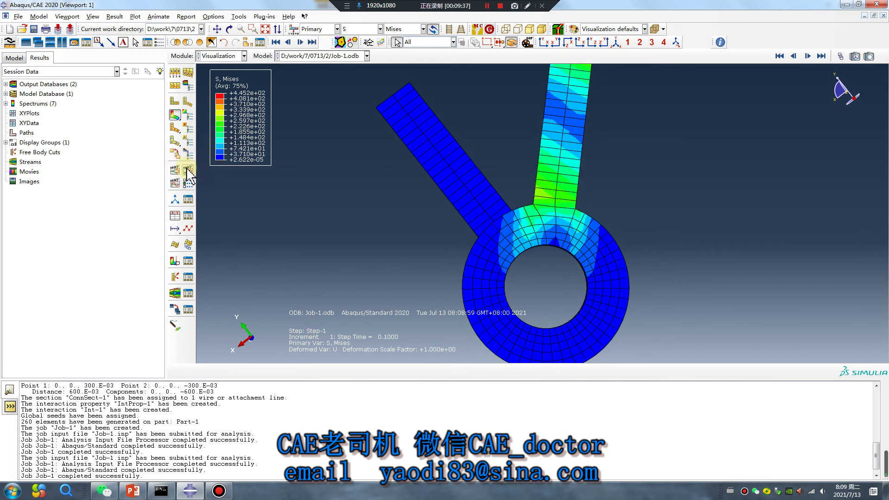
pyautogui.click(259, 42)
pyautogui.click(146, 134)
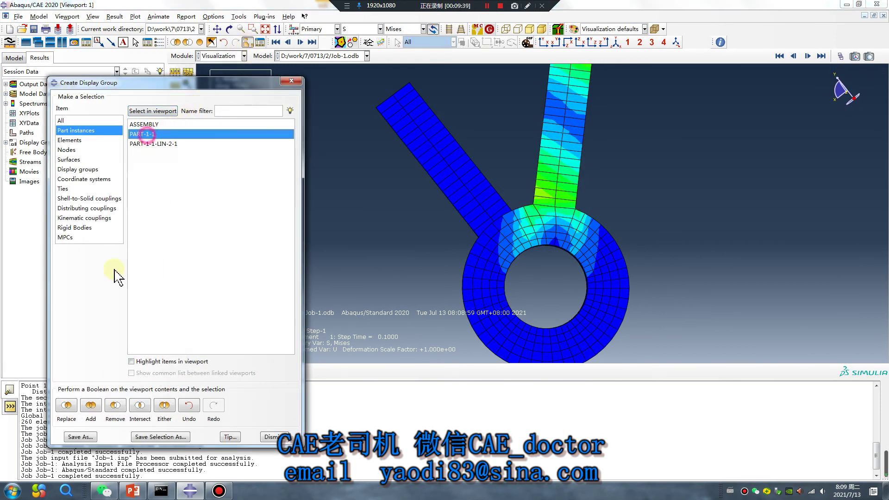
pyautogui.click(66, 405)
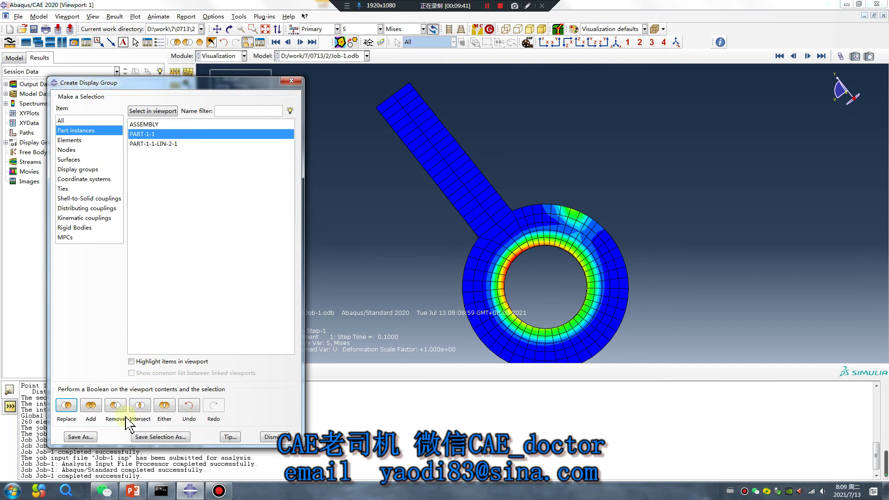
pyautogui.click(162, 144)
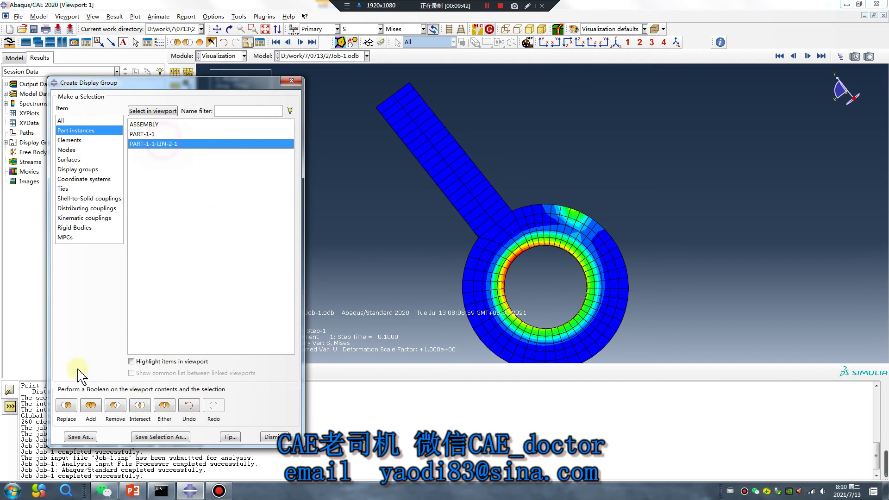
pyautogui.click(67, 406)
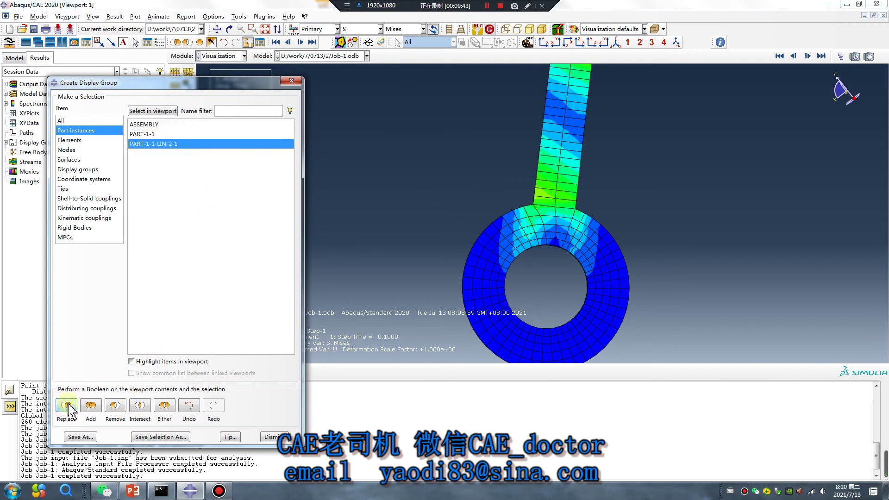
pyautogui.click(291, 84)
pyautogui.click(188, 170)
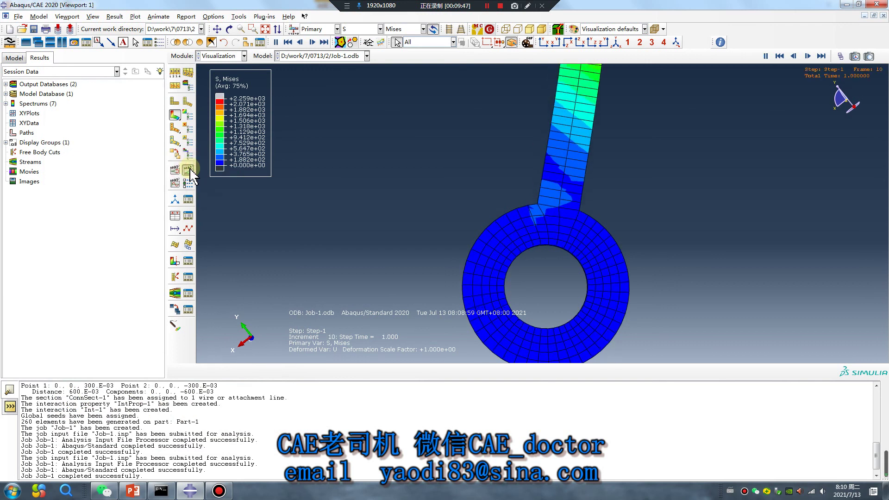
# Show only PART-1-1 again and replay its Mises stress animation.
pyautogui.click(246, 42)
pyautogui.click(201, 143)
pyautogui.click(67, 406)
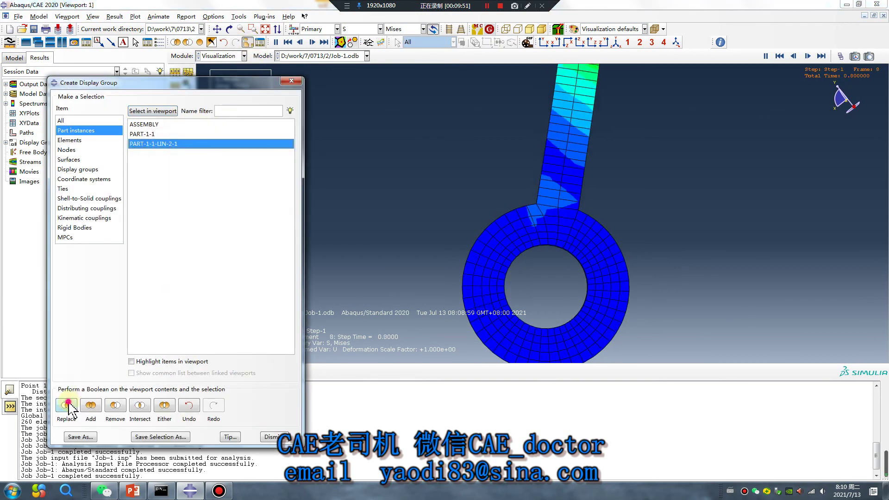
pyautogui.click(148, 134)
pyautogui.click(73, 407)
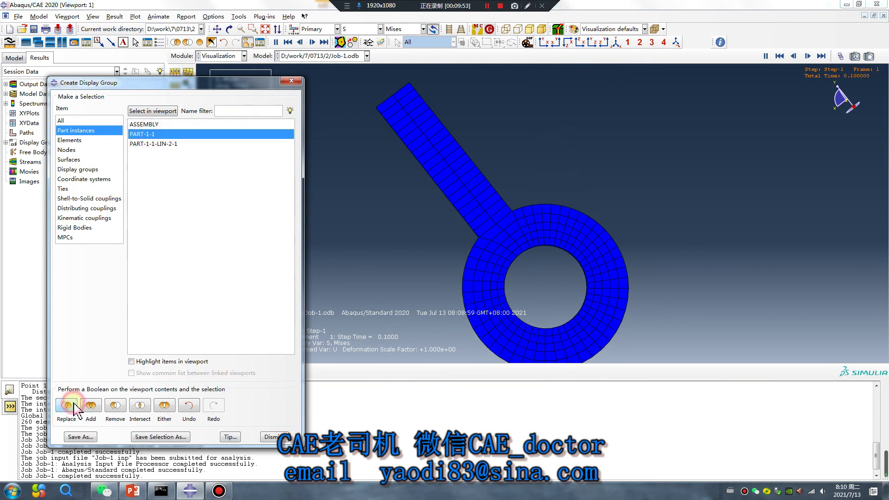
pyautogui.click(292, 80)
pyautogui.click(187, 170)
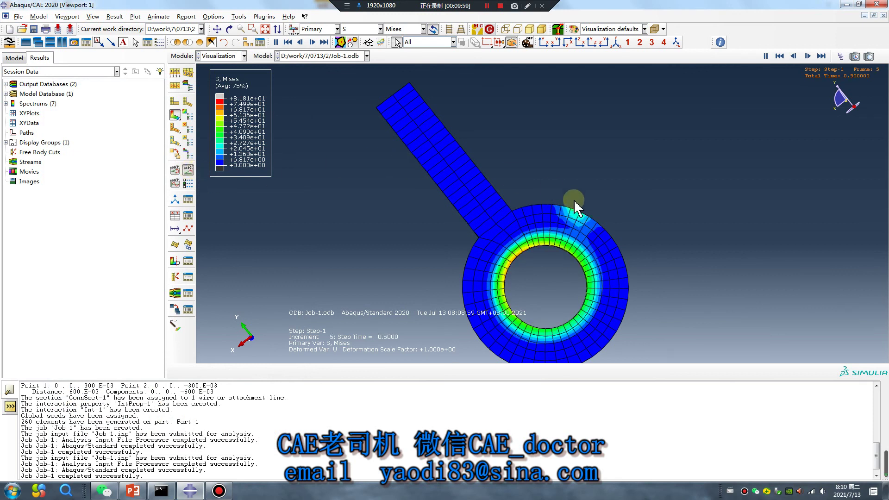
# Plot CPRESS contact-pressure contours, then bring up the PowerPoint title slide.
pyautogui.click(370, 29)
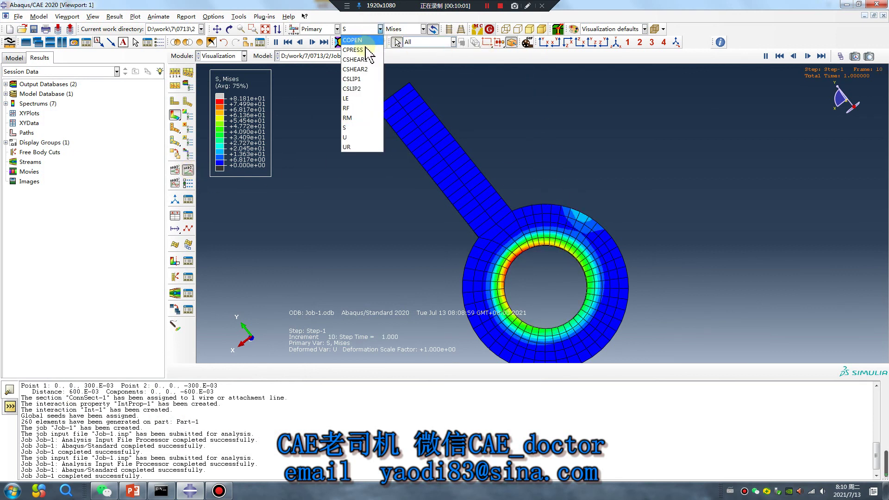
pyautogui.click(365, 50)
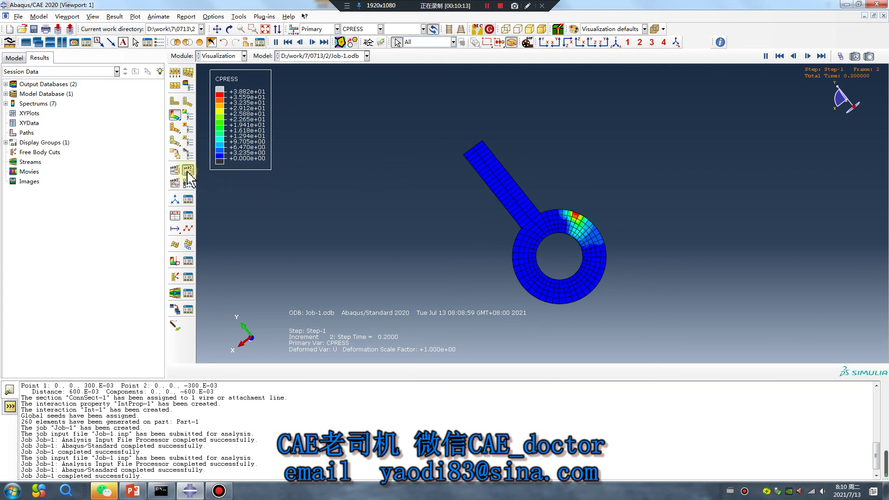
pyautogui.click(133, 490)
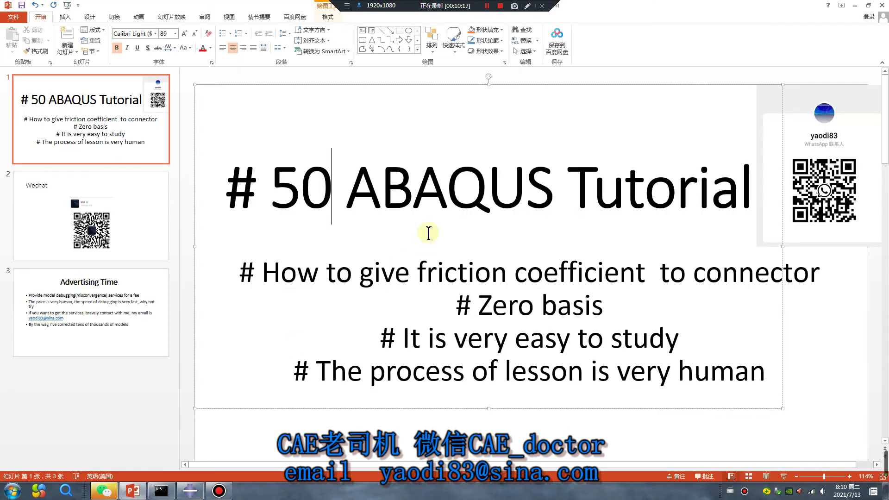
# Step through the Wechat slide to the third slide, Advertising Time.
pyautogui.click(59, 241)
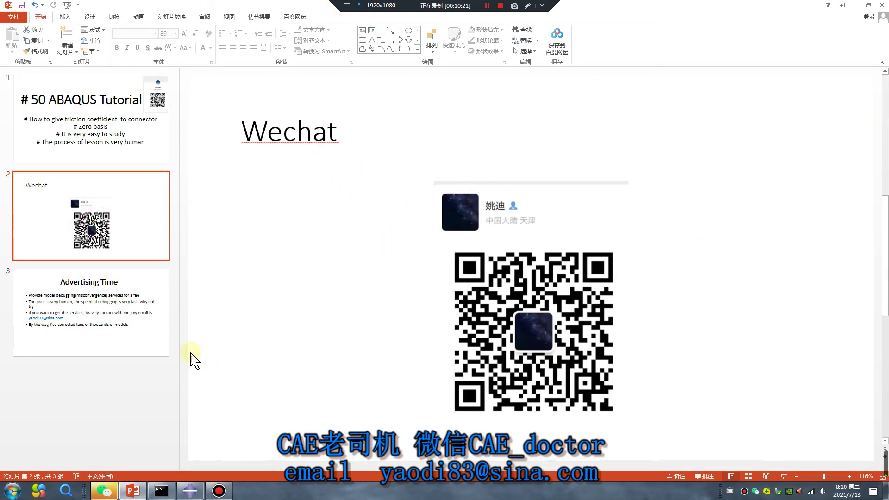
pyautogui.click(132, 333)
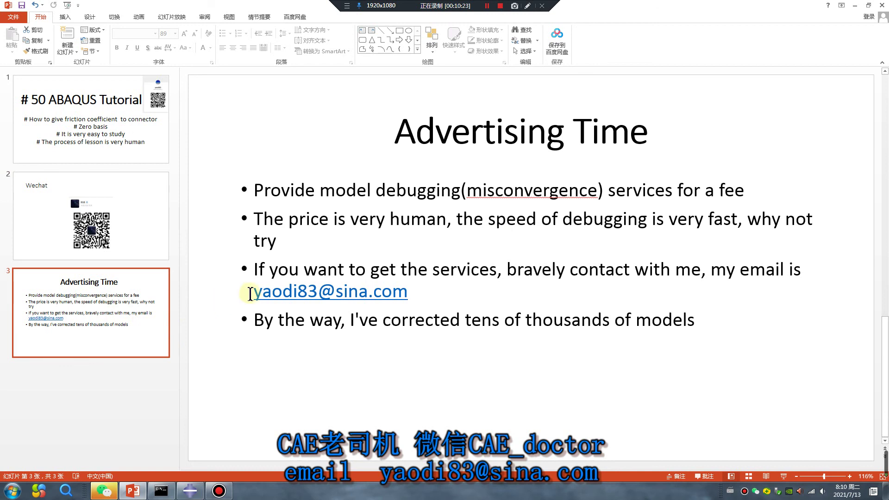